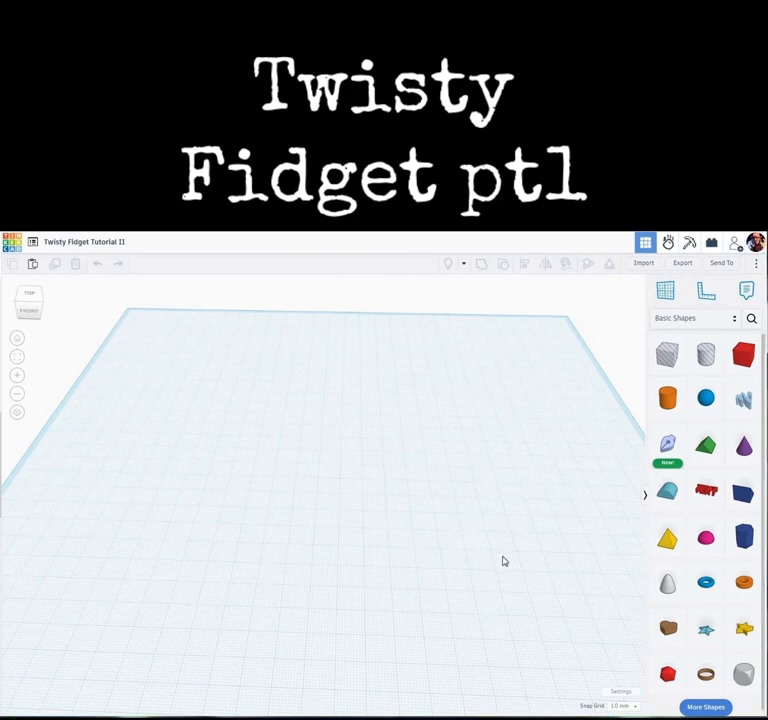
- Set the snap grid to 0.1 mm and place a solid box on the workplane
left_click(635, 708)
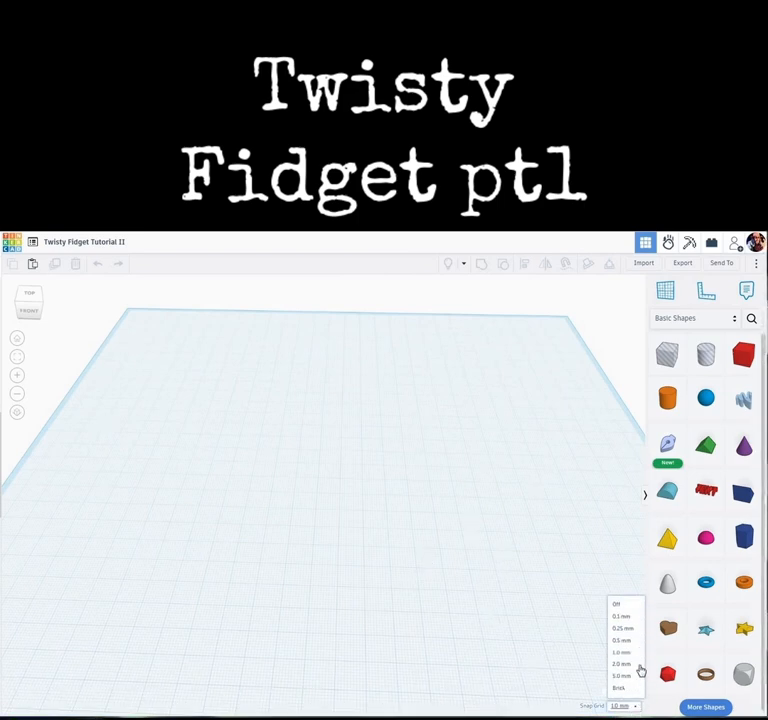
left_click(621, 618)
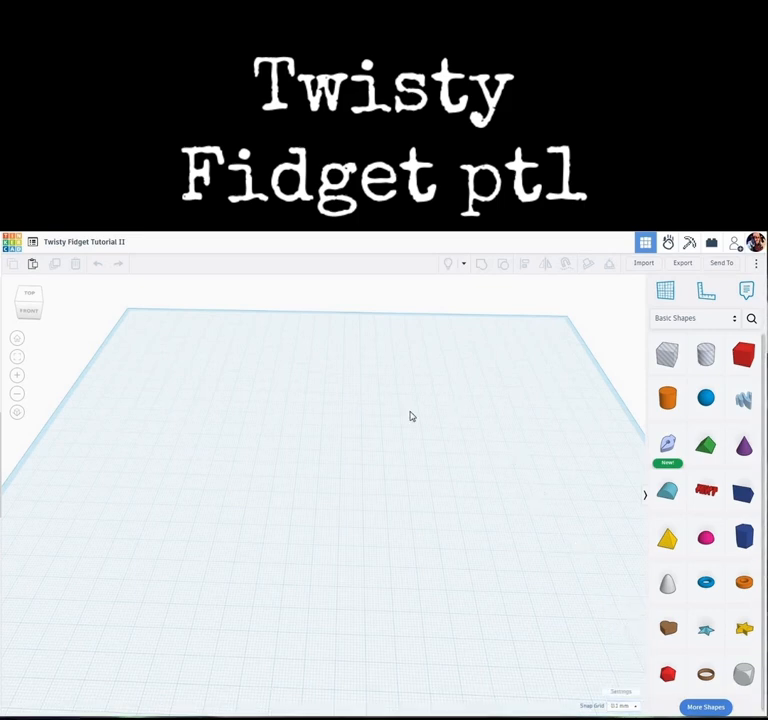
left_click(741, 355)
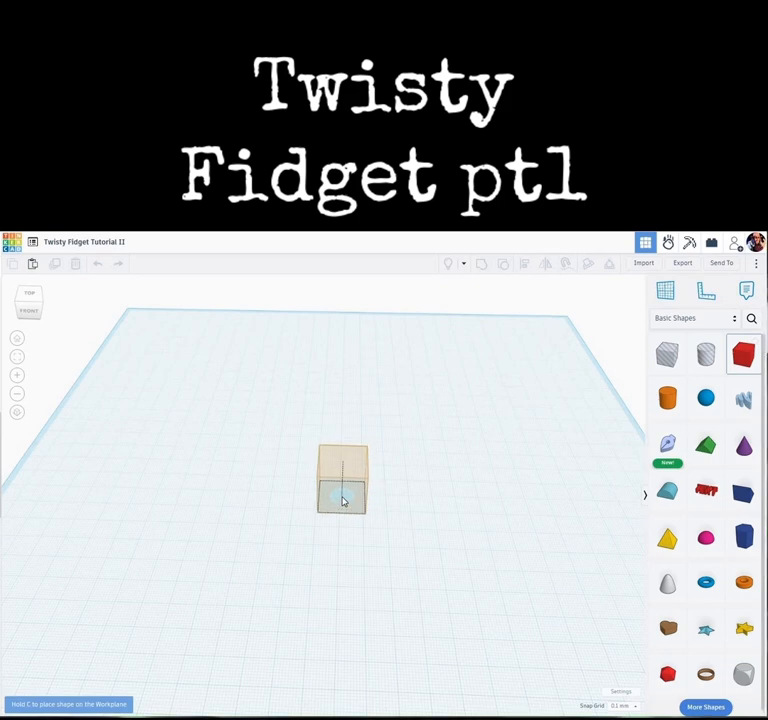
left_click(346, 518)
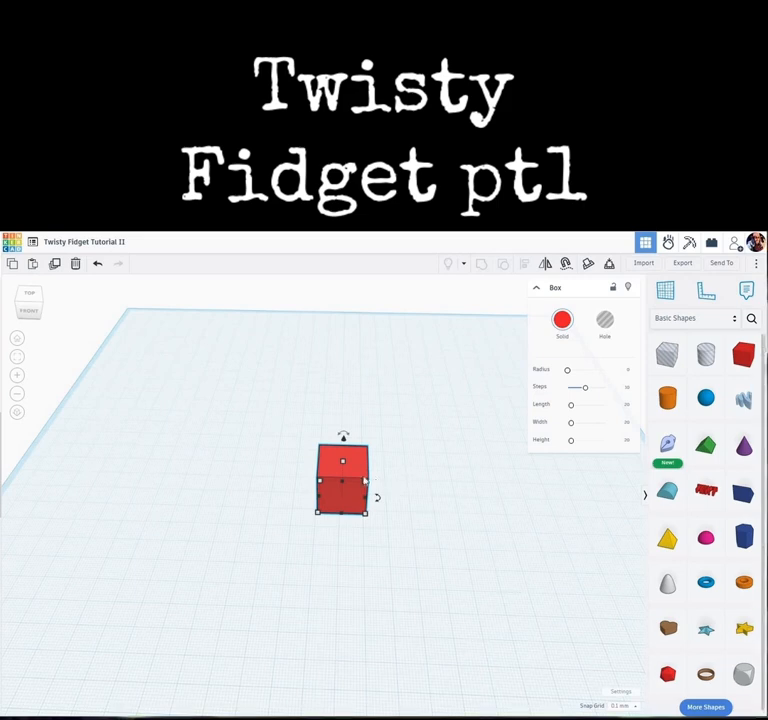
scroll(363, 489, "up", 1)
scroll(363, 489, "up", 3)
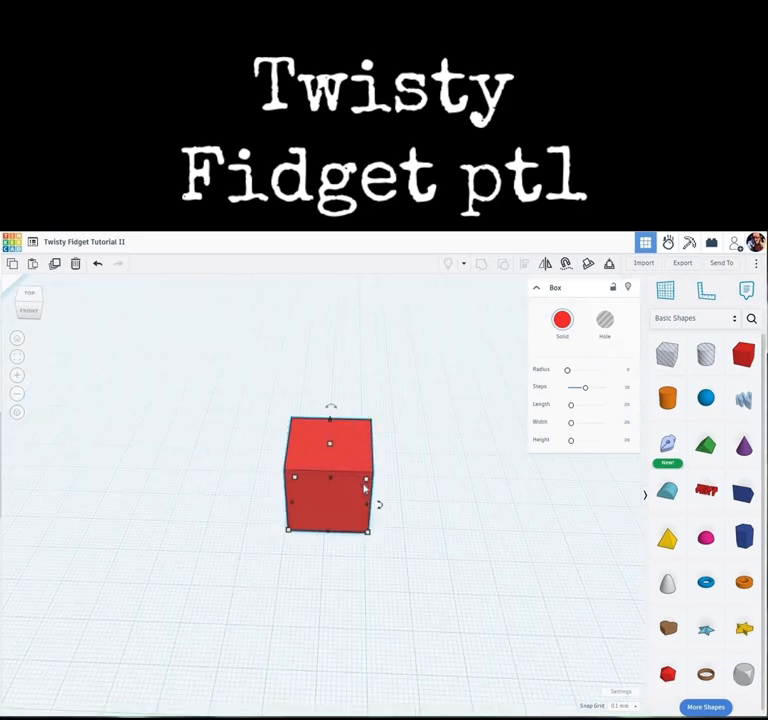
- Shape the red box into a rounded bar with radius 1, length 2 and height 2
left_click(629, 374)
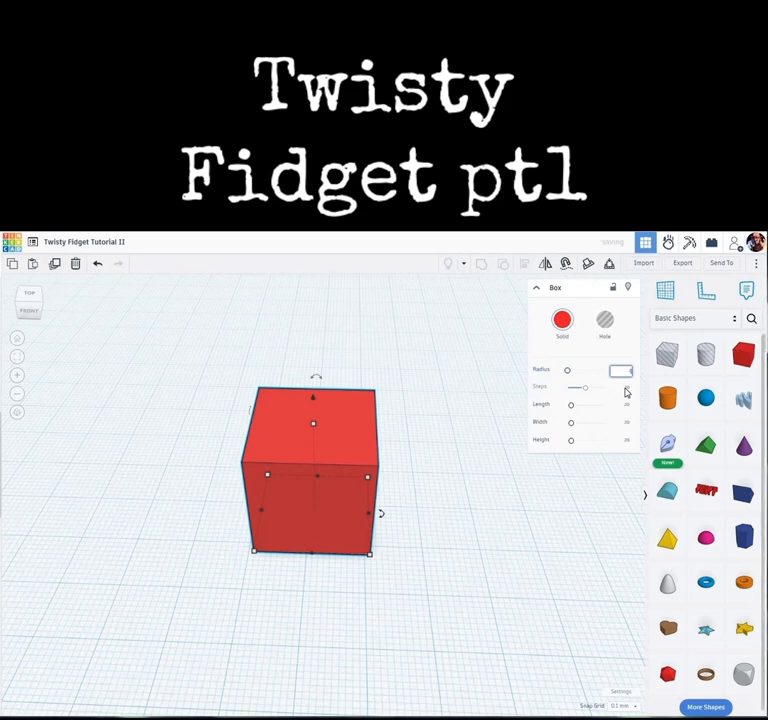
type("1")
key("Return")
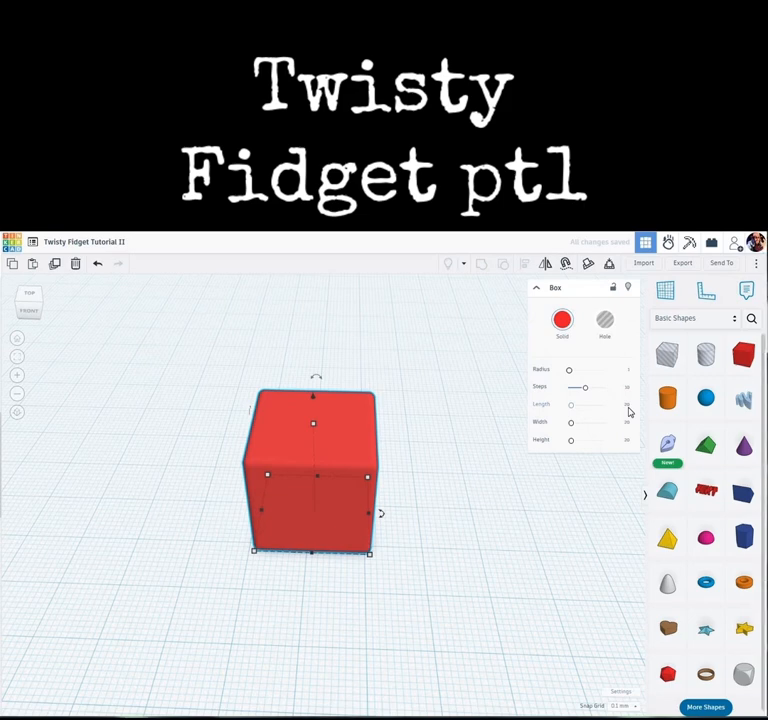
left_click(630, 407)
type("2")
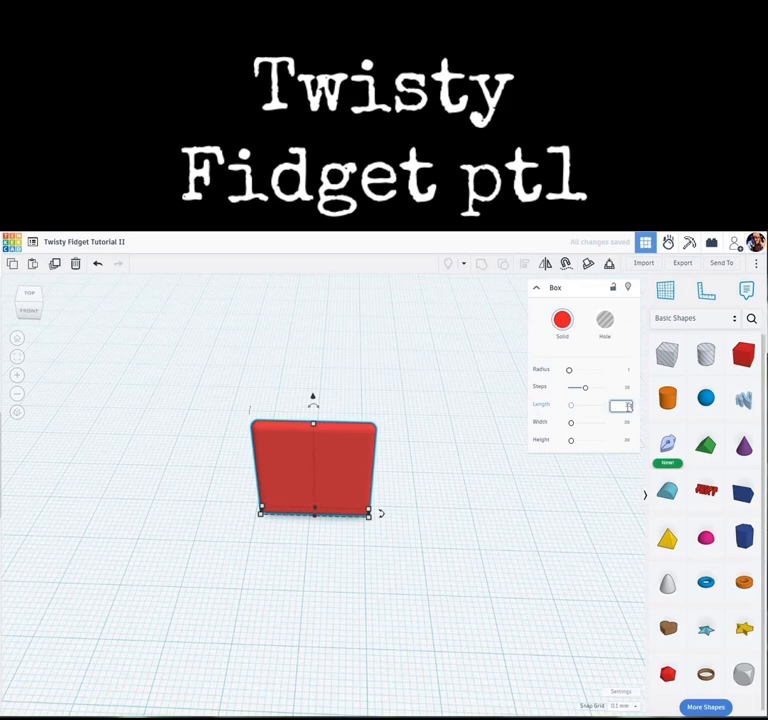
key("BackSpace")
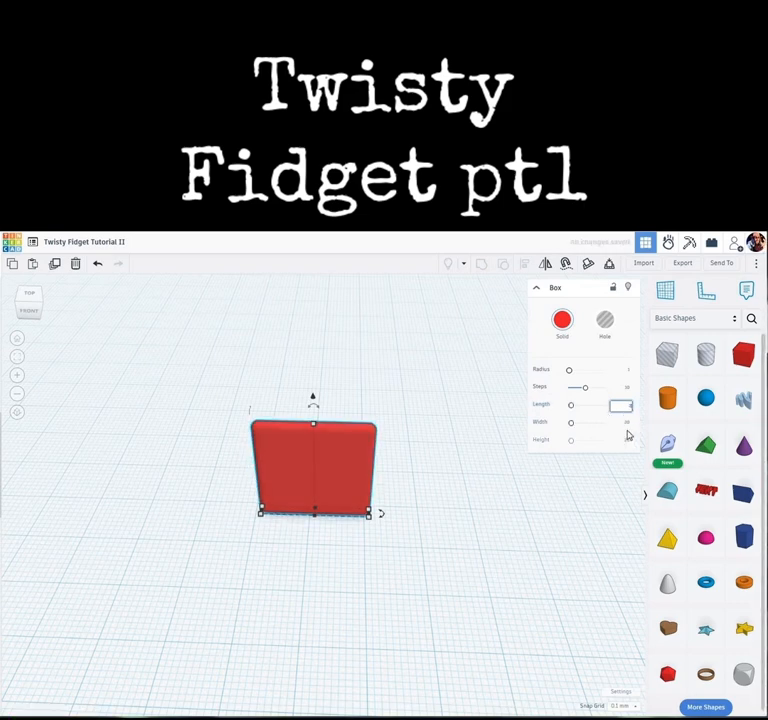
left_click(630, 440)
left_click(629, 440)
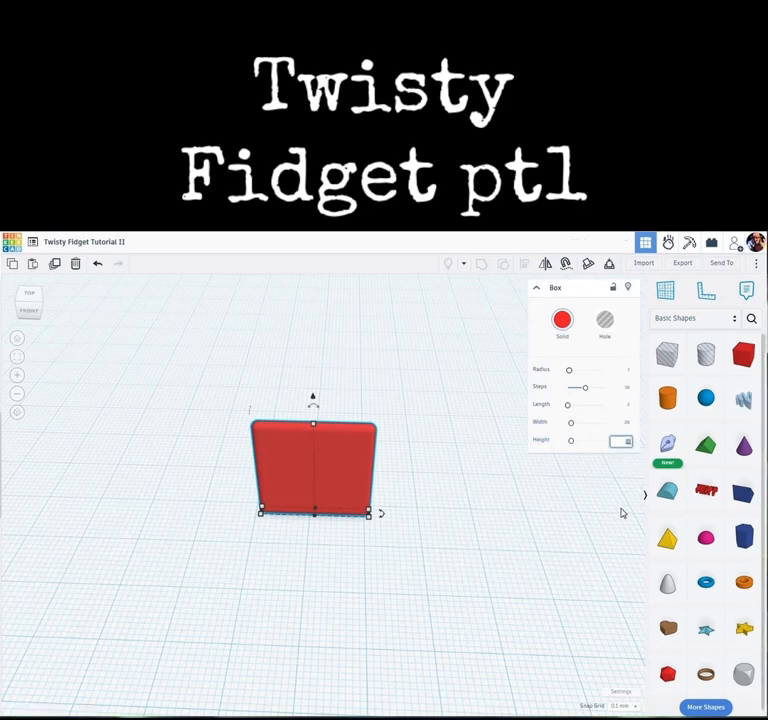
type("2")
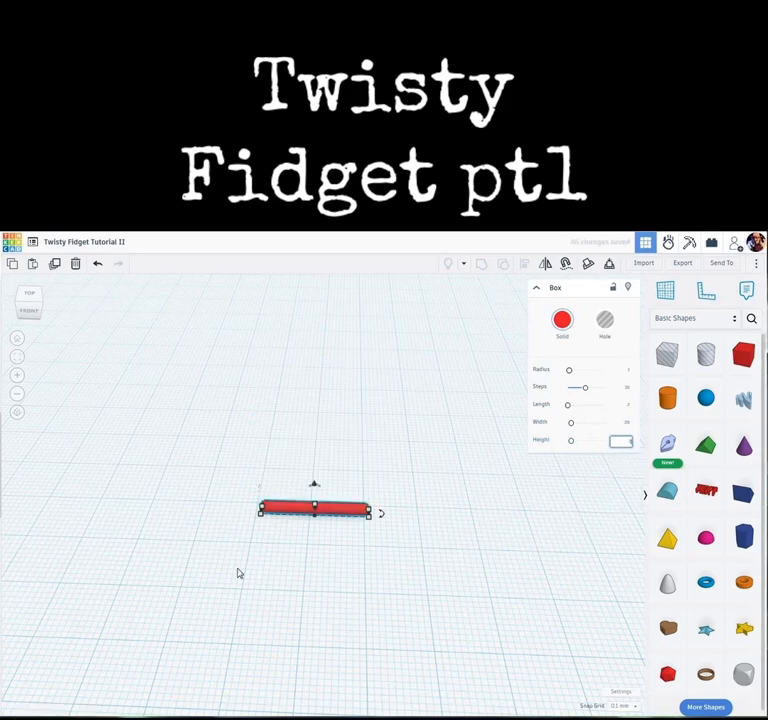
- Examine the rounded ends of the red bar up close
scroll(386, 507, "up", 3)
right_click_drag(380, 540, 406, 483)
right_click_drag(366, 522, 363, 527)
middle_click_drag(396, 434, 355, 492)
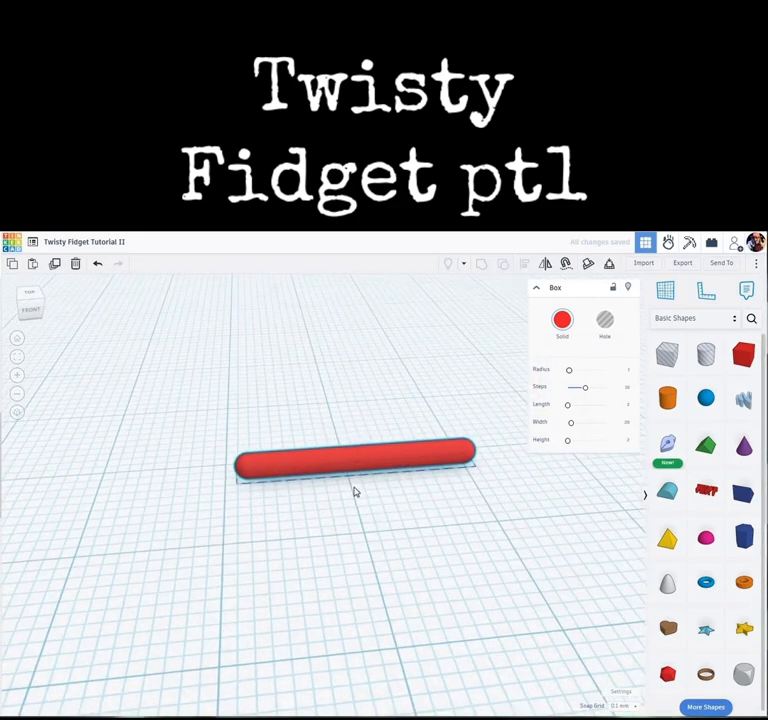
scroll(350, 492, "up", 4)
right_click_drag(285, 515, 246, 516)
scroll(249, 517, "down", 6)
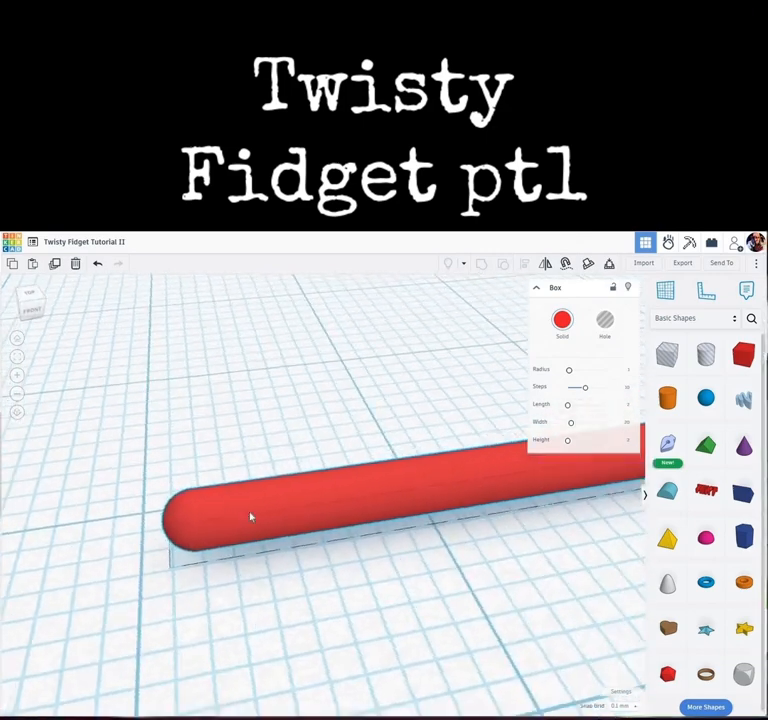
right_click_drag(344, 571, 346, 573)
scroll(345, 574, "down", 5)
middle_click_drag(321, 589, 364, 586)
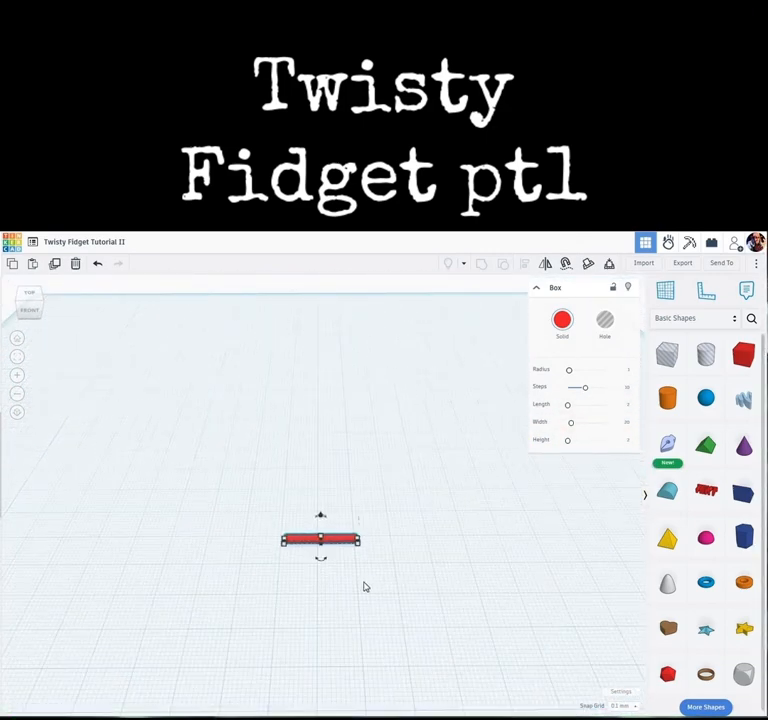
- Place a second box beside the red bar and turn it into a hole
left_click(462, 544)
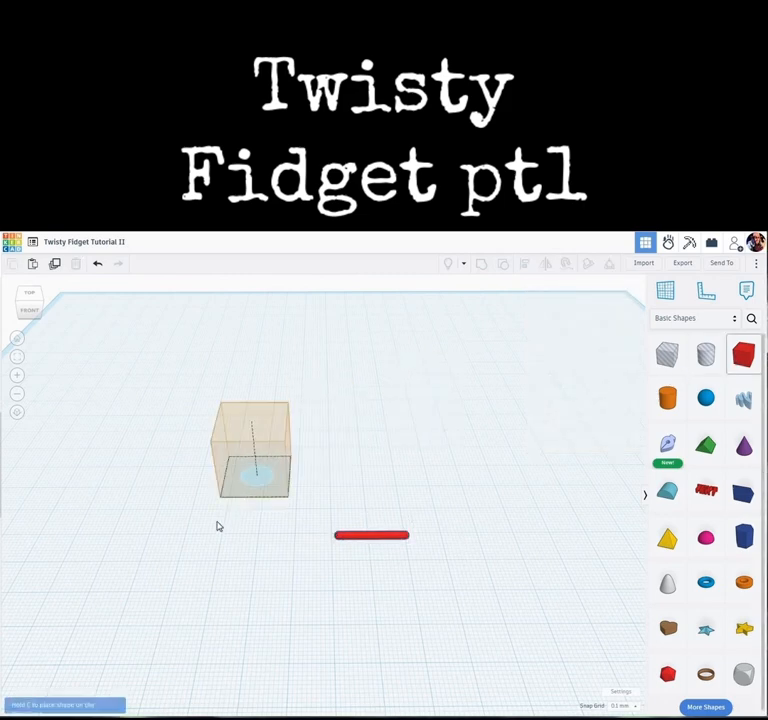
left_click(265, 555)
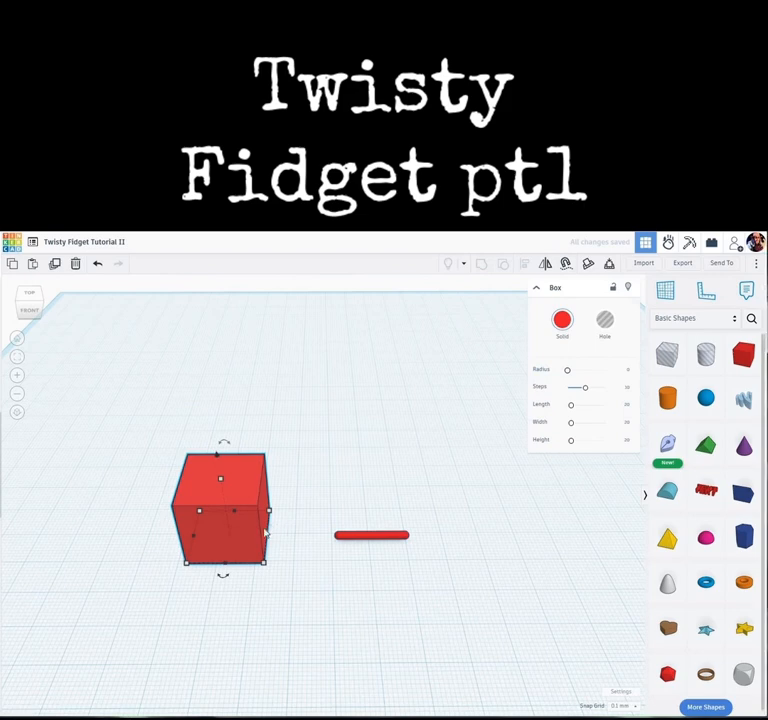
left_click(605, 322)
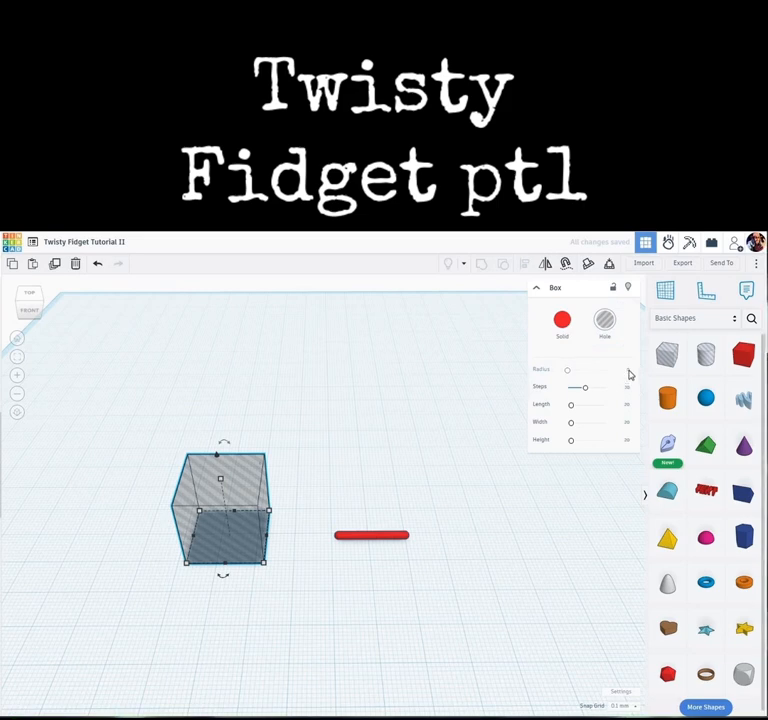
- Resize the hole box to radius 1.1, length 2.2, width 20.2 and height 2.2
left_click(629, 370)
type("1.")
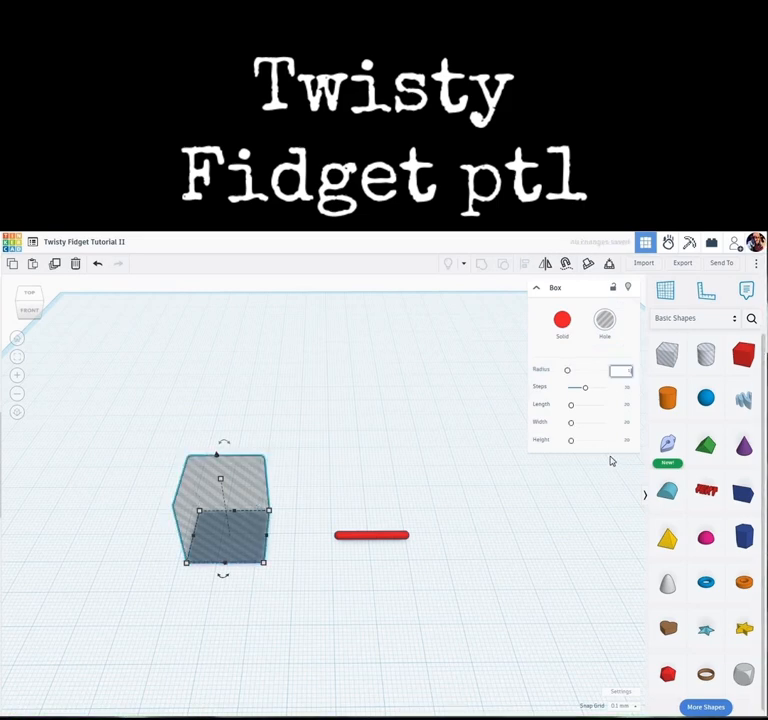
left_click(628, 404)
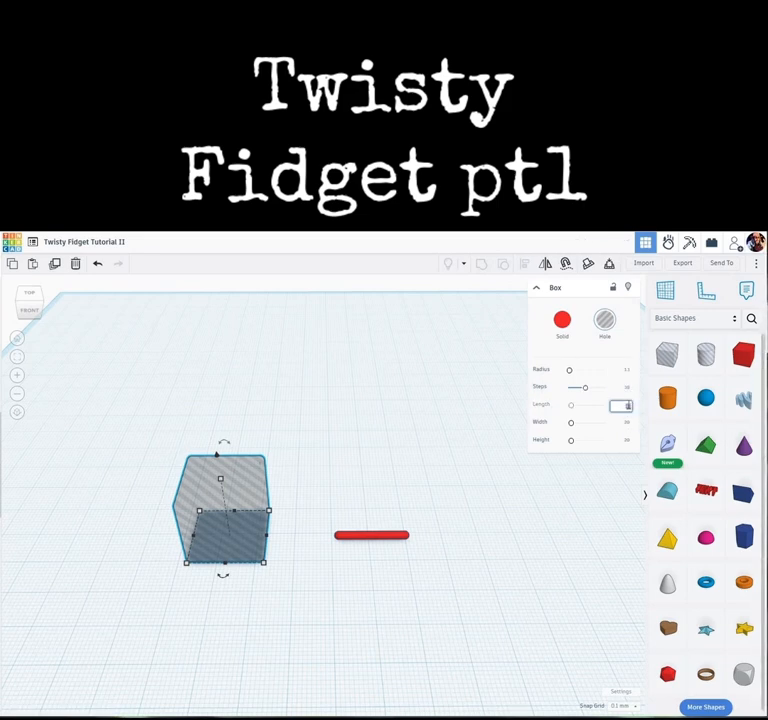
type("2")
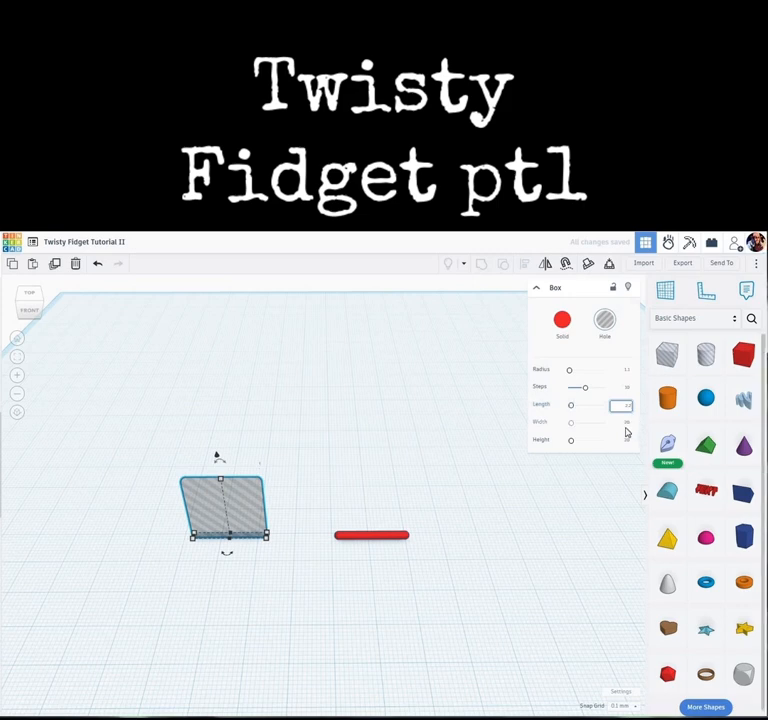
left_click(628, 423)
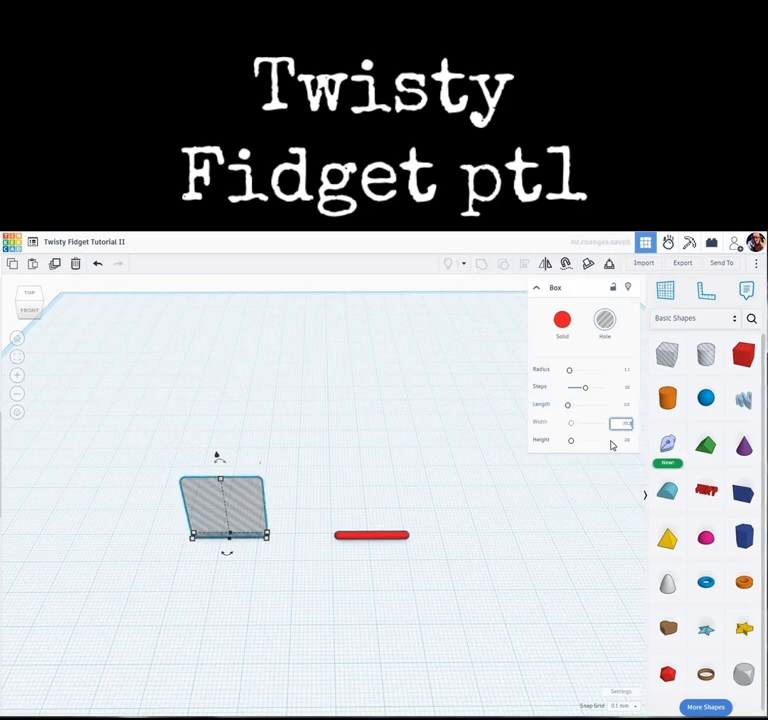
left_click(627, 441)
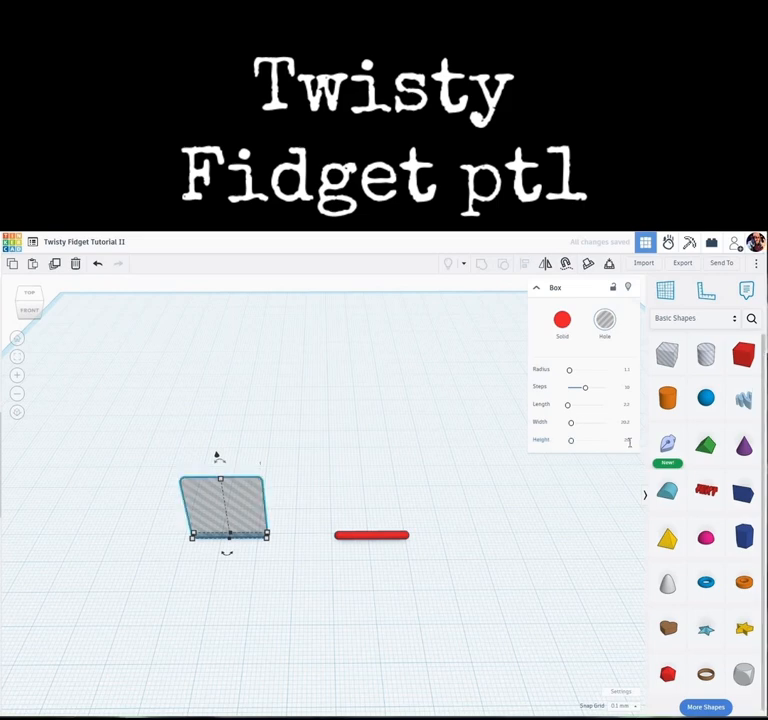
type("2.2")
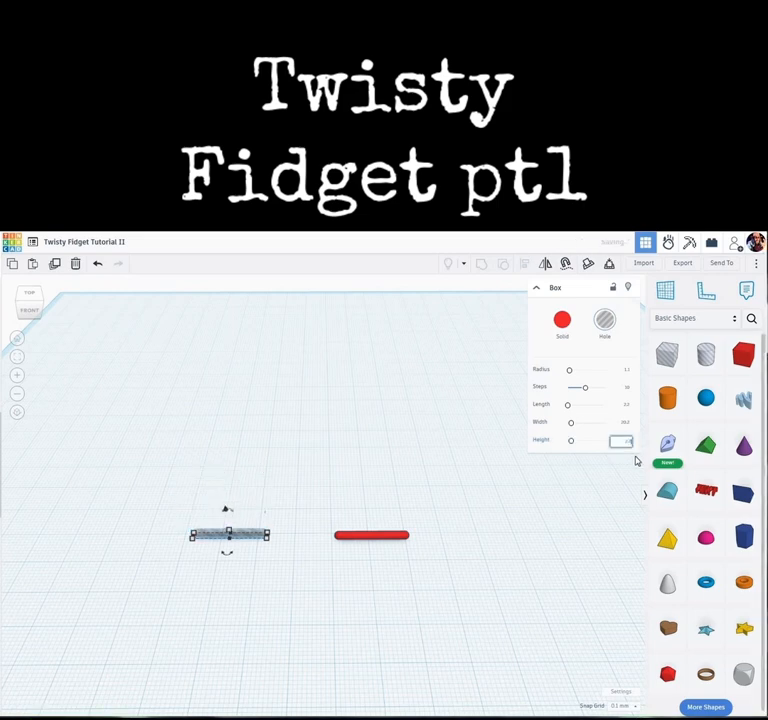
key("Return")
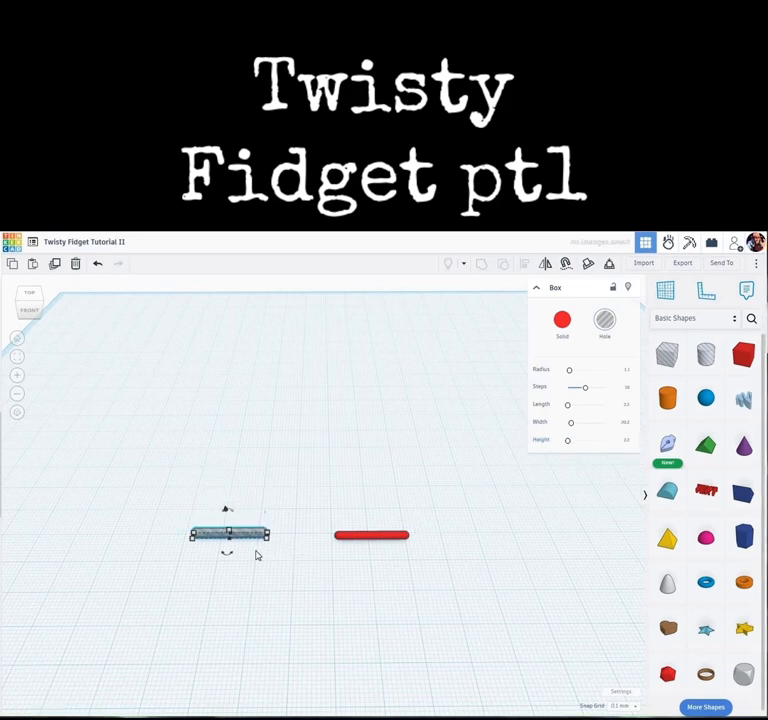
scroll(245, 552, "up", 5)
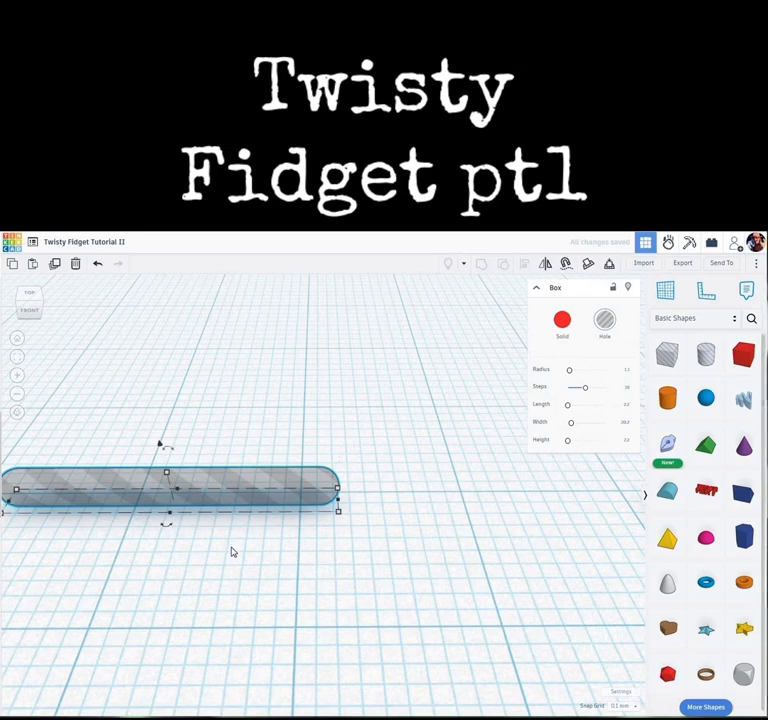
scroll(233, 551, "down", 5)
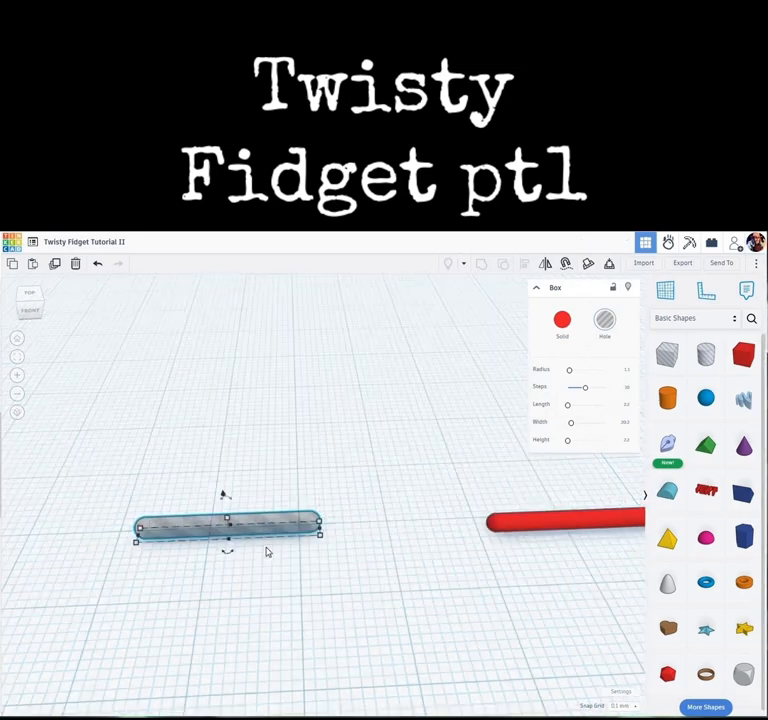
scroll(266, 551, "down", 2)
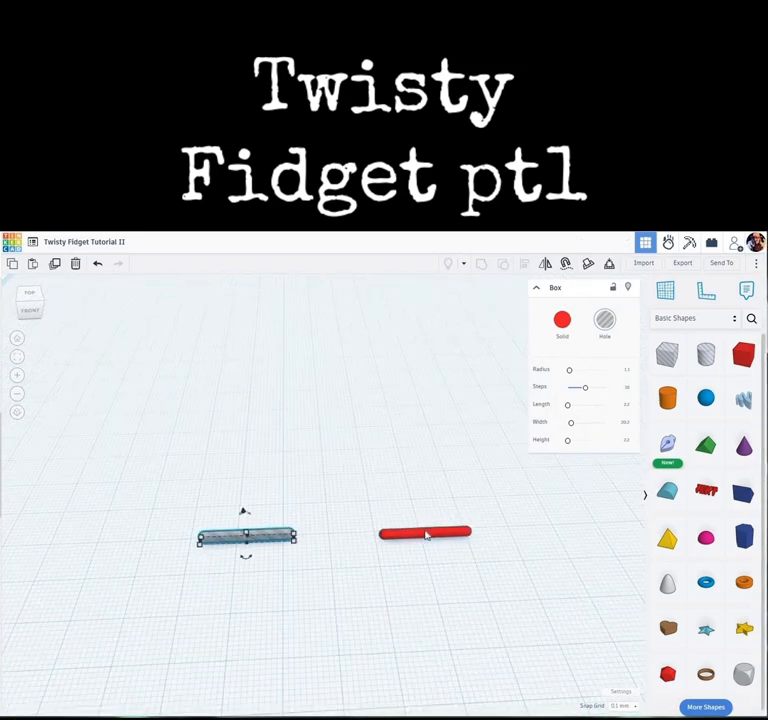
left_click(426, 534)
middle_click_drag(486, 604, 432, 579)
scroll(424, 585, "down", 2)
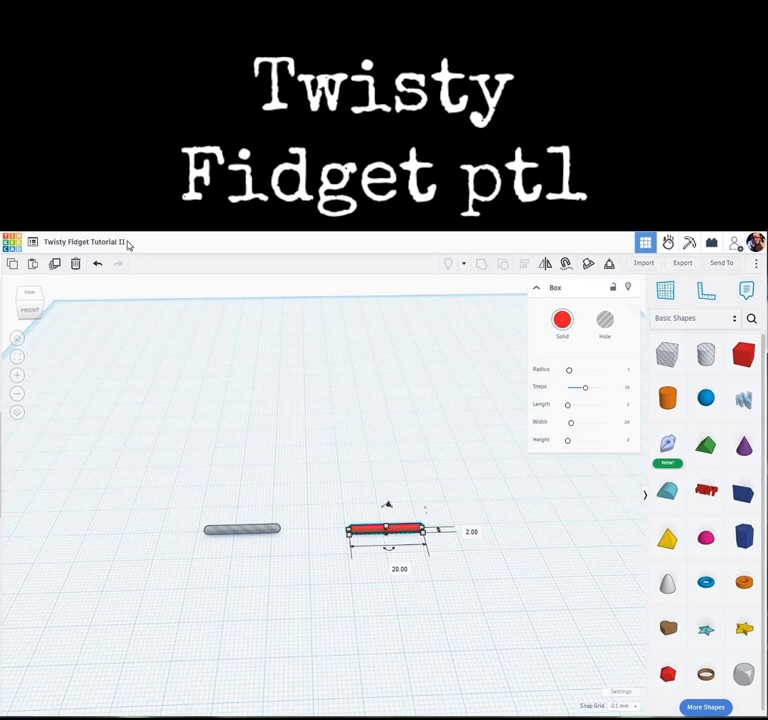
left_click(55, 265)
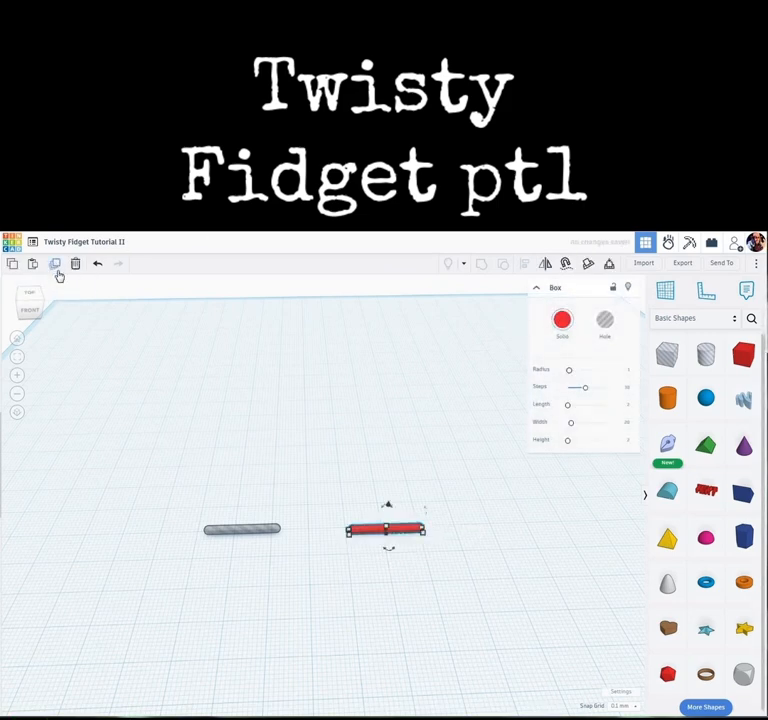
scroll(398, 528, "up", 5)
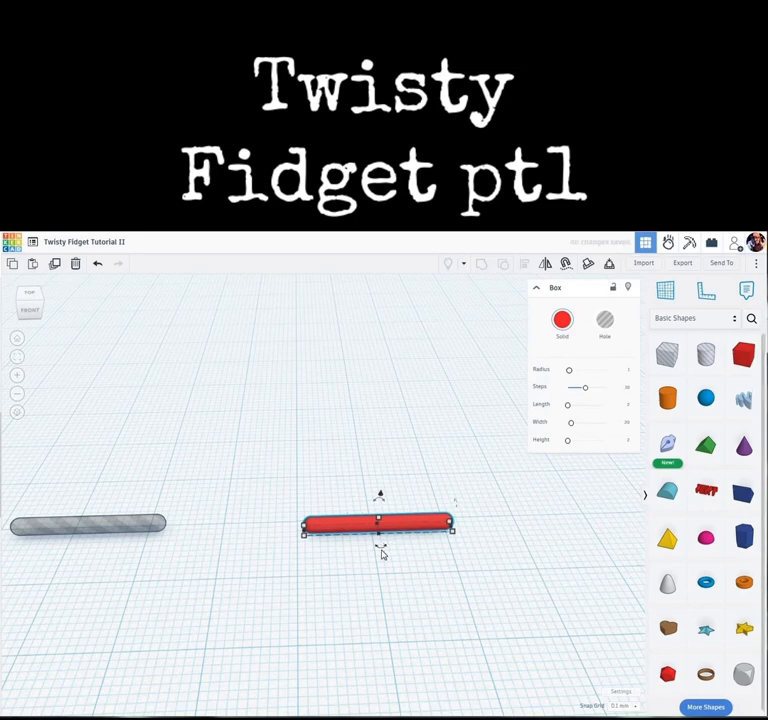
scroll(382, 552, "up", 2)
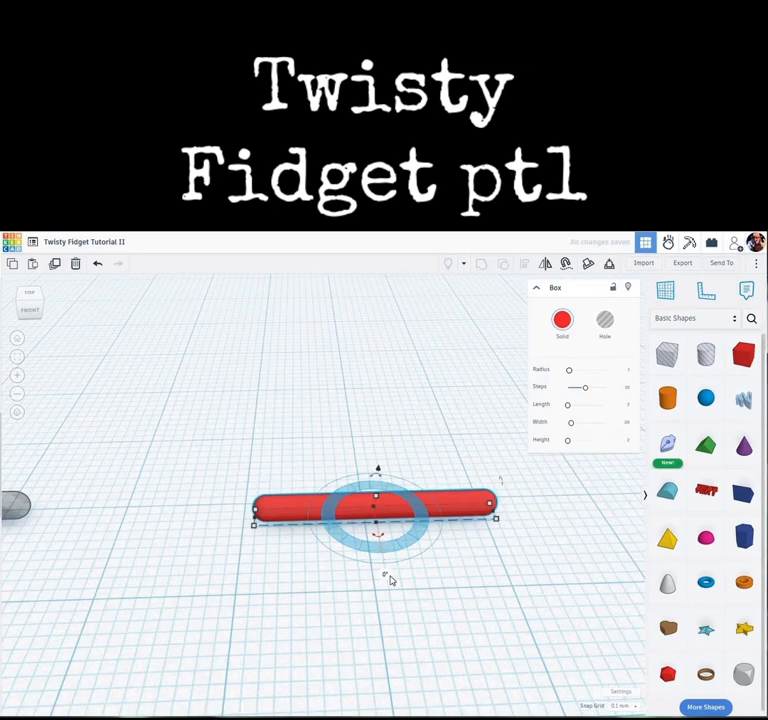
left_click(385, 578)
scroll(385, 578, "up", 2)
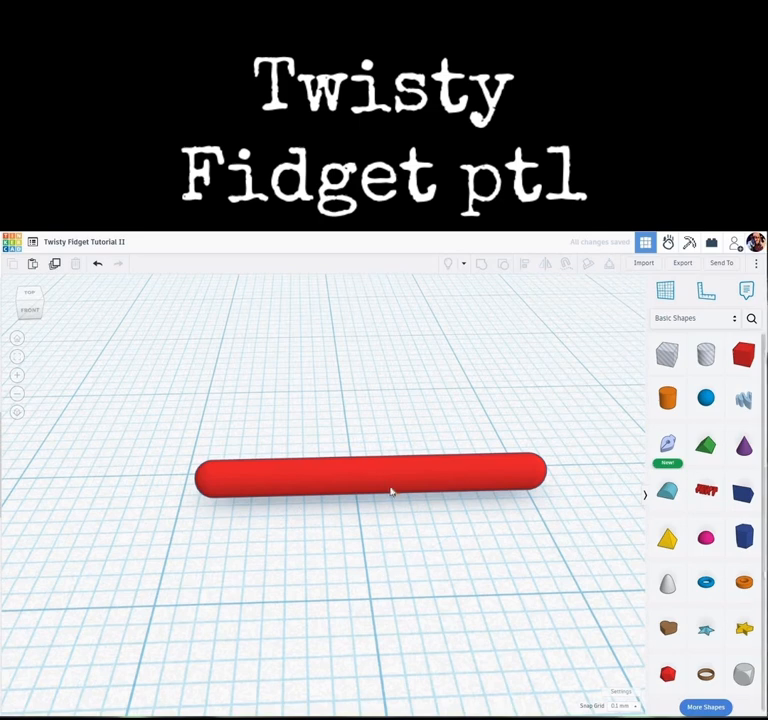
left_click(394, 488)
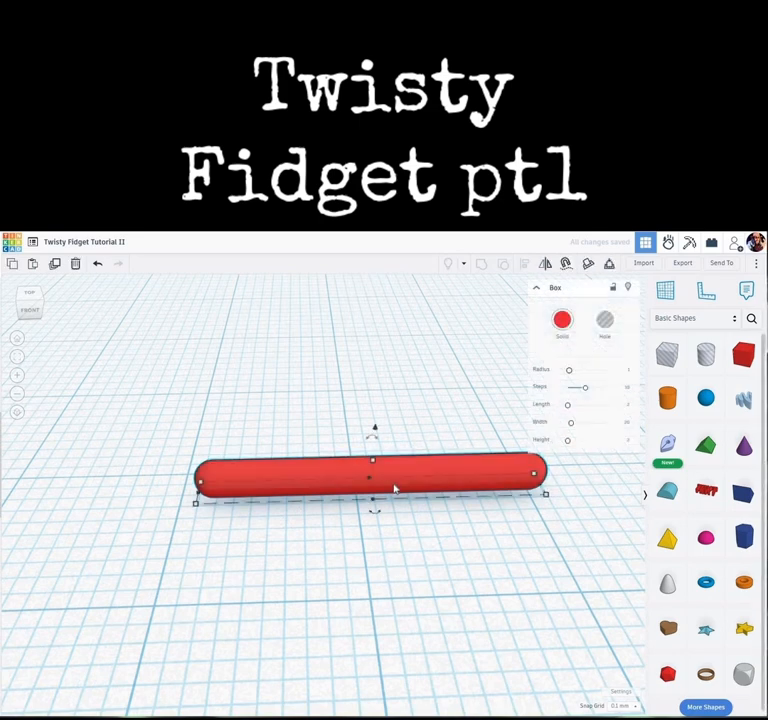
key("Delete")
- Duplicate the red bar in place and rotate the copy by 1 degree on the workplane
left_click(394, 488)
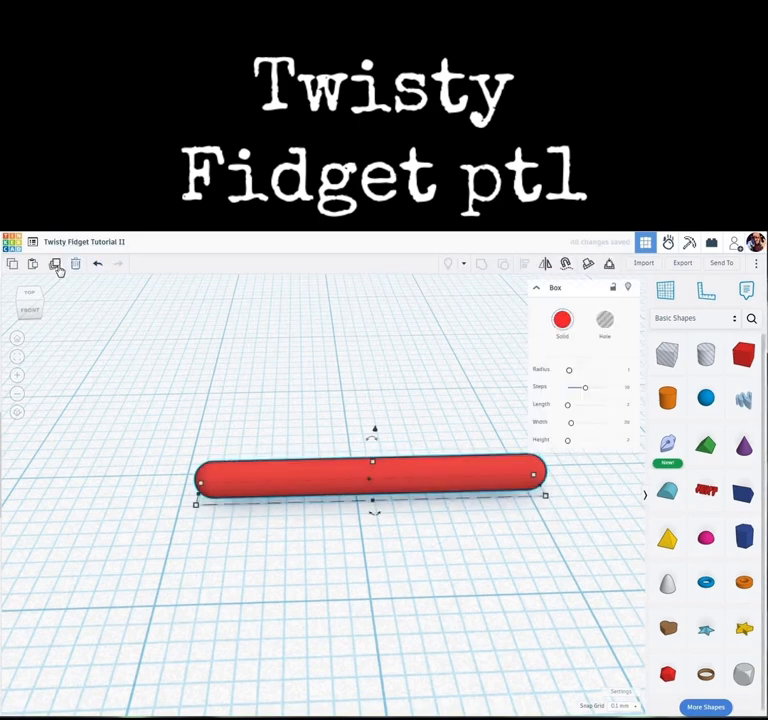
left_click(56, 266)
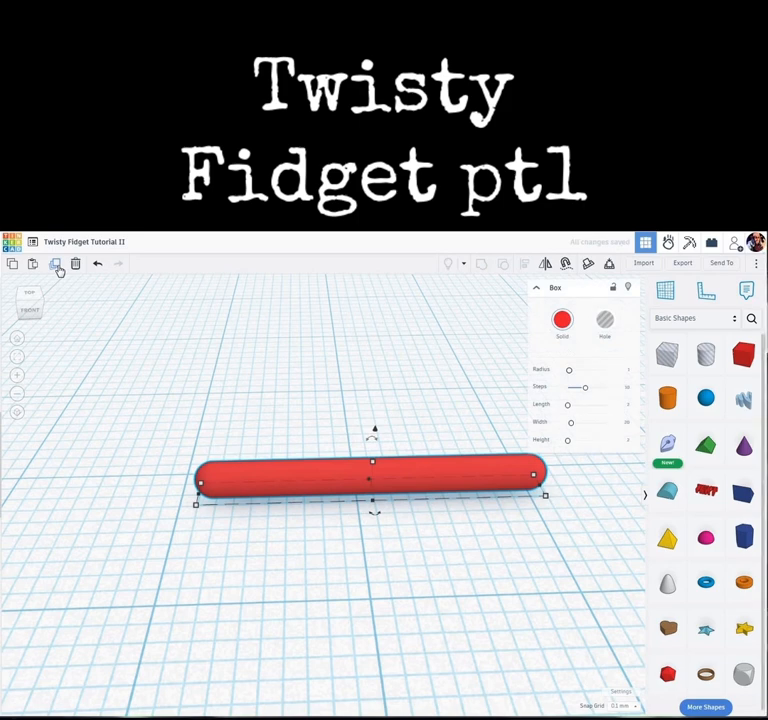
left_click(377, 515)
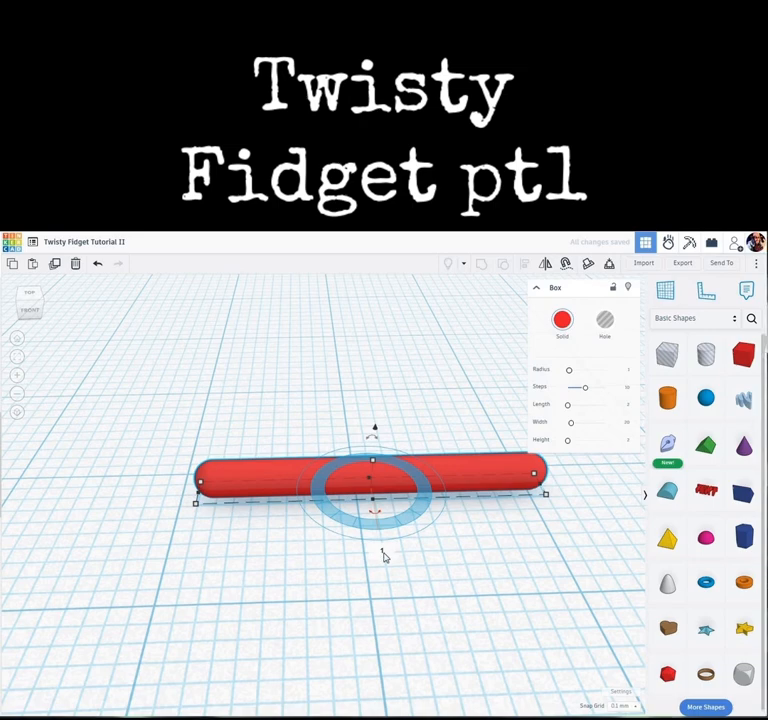
- Repeat the duplication of the rotated red bar many times to build up a twisted solid
scroll(408, 557, "down", 3)
scroll(471, 617, "down", 2)
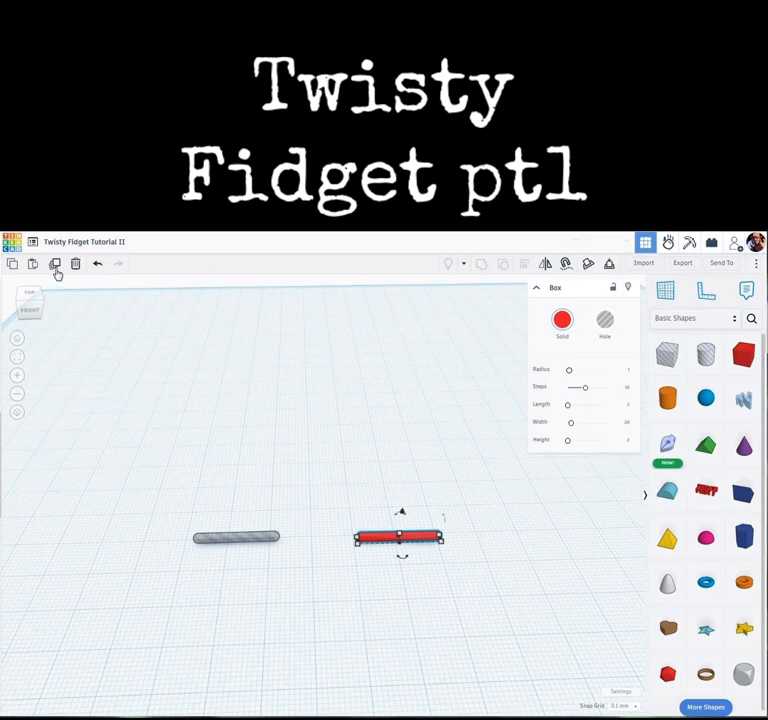
key("ctrl+d")
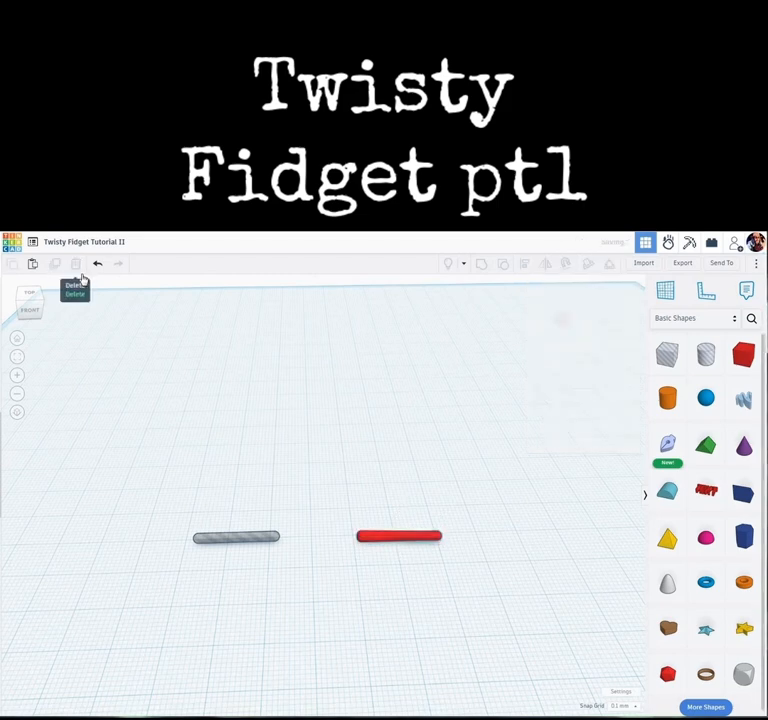
key("ctrl+d")
key("ctrl+d")
key("ctrl+d")
key("ctrl+d")
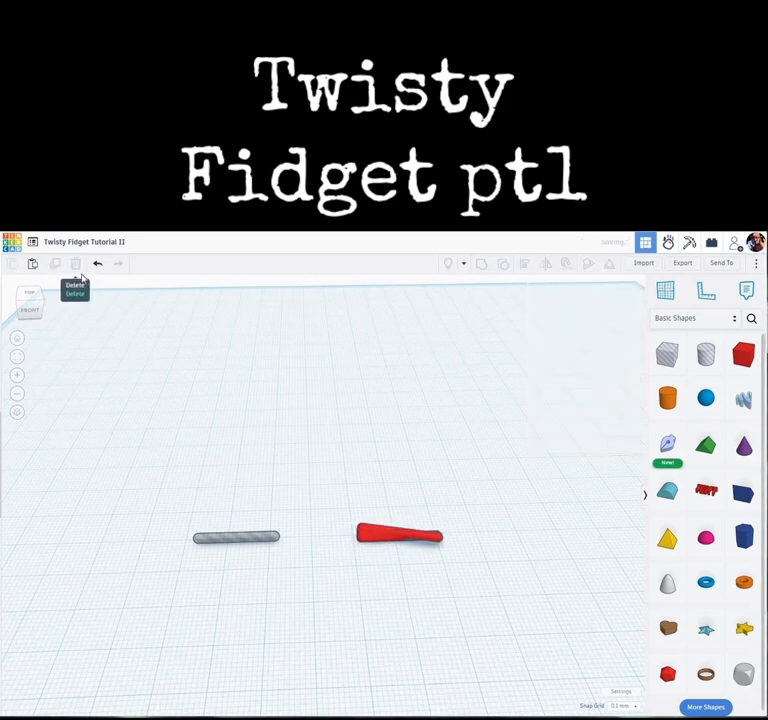
key("ctrl+d")
key("ctrl+d")
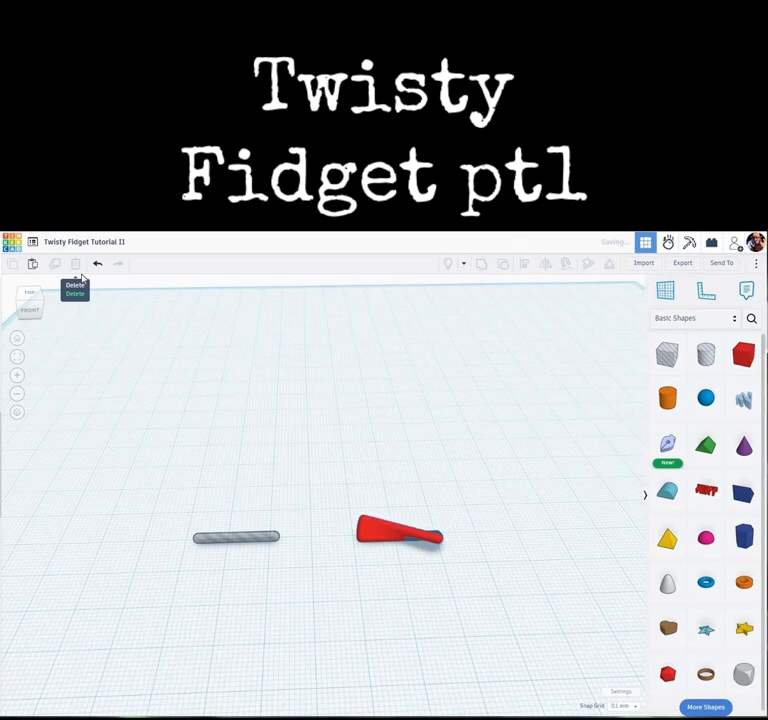
key("ctrl+d")
key("ctrl+d")
key("ctrl+d")
key("ctrl+d")
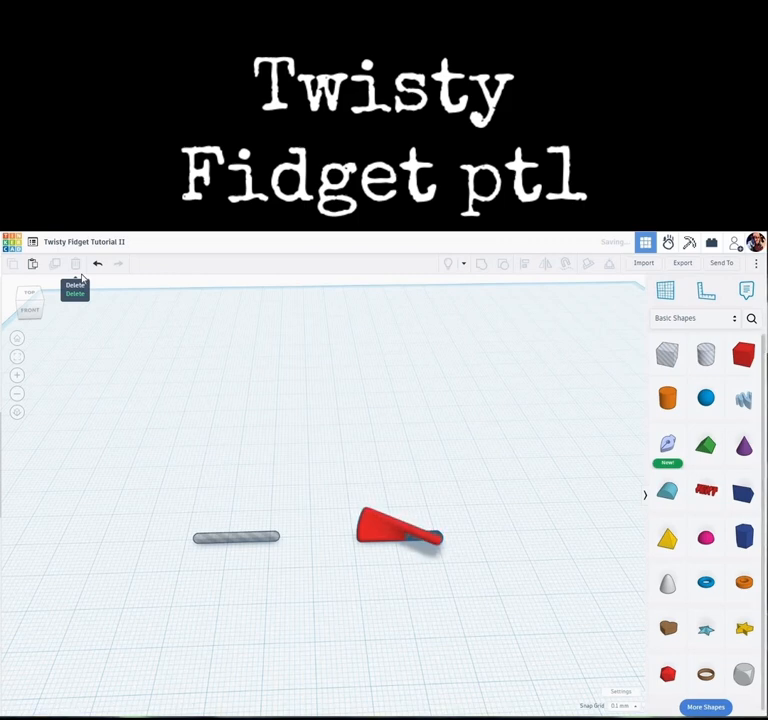
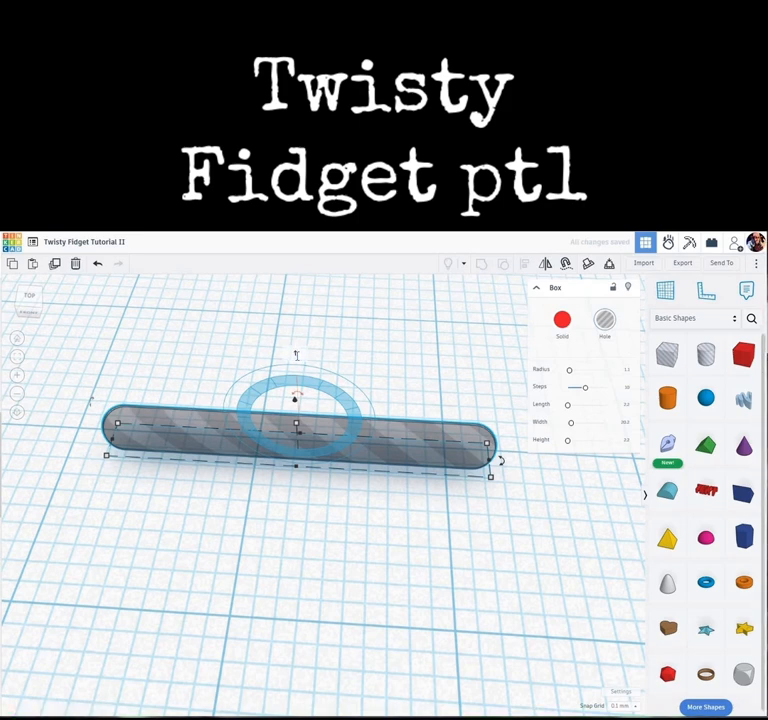
- Rotate the hole bar copy by 1 degree and repeat the duplication to build a matching twisted hole
key("Return")
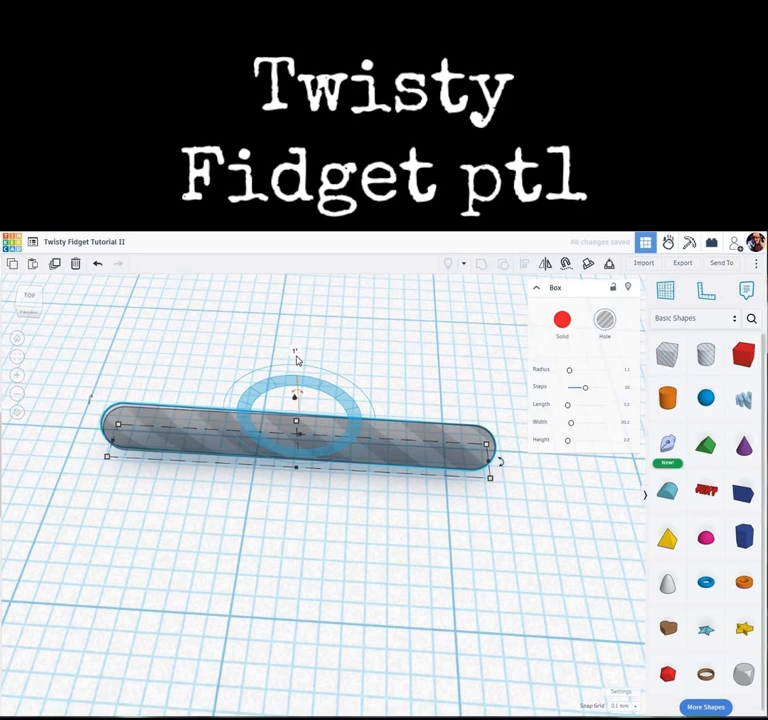
left_click(296, 360)
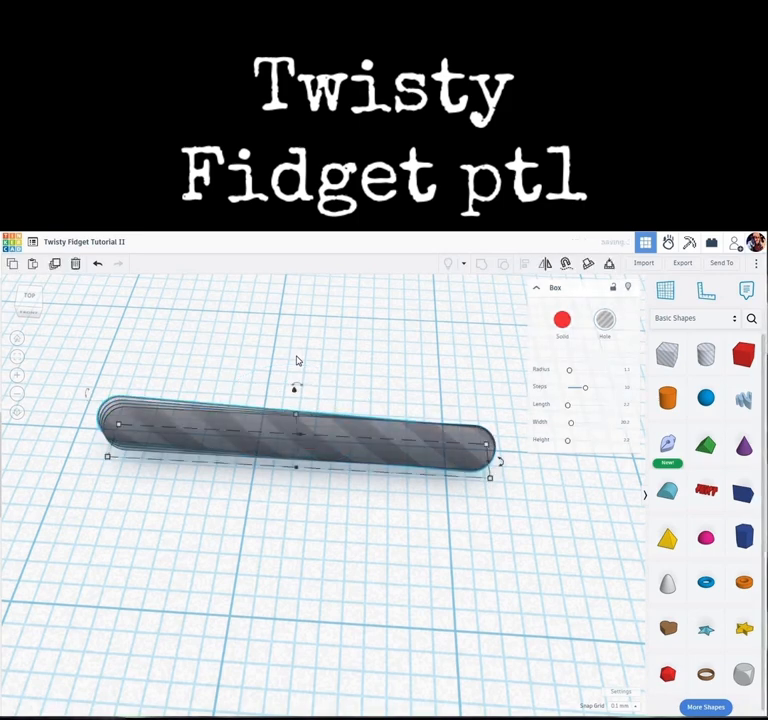
key("ctrl+d")
key("ctrl+d")
key("ctrl+d")
key("ctrl+d")
key("ctrl+d")
key("ctrl+d")
key("ctrl+d")
key("ctrl+d")
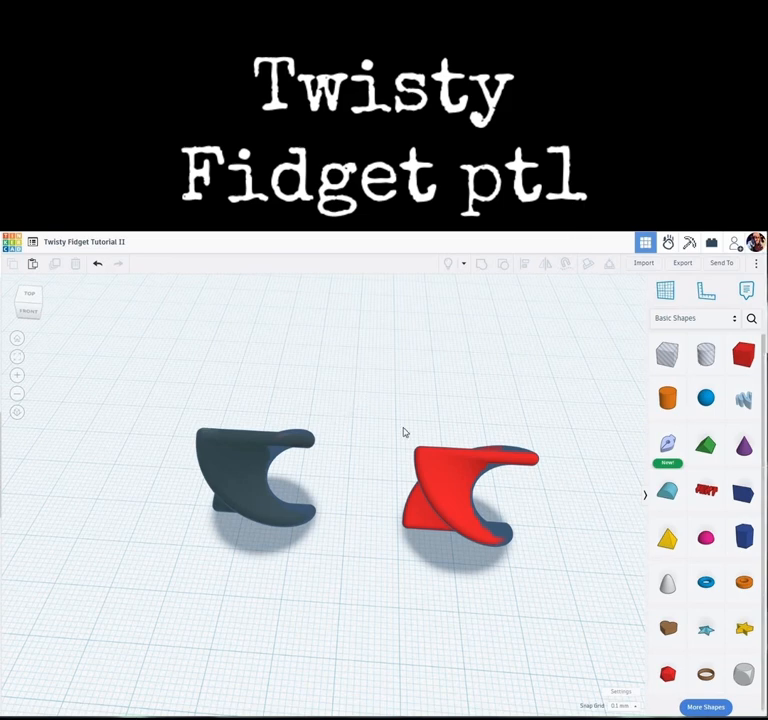
- Show the Your Creations shape collection and group all the stacked hole bars into one shape
left_click(736, 321)
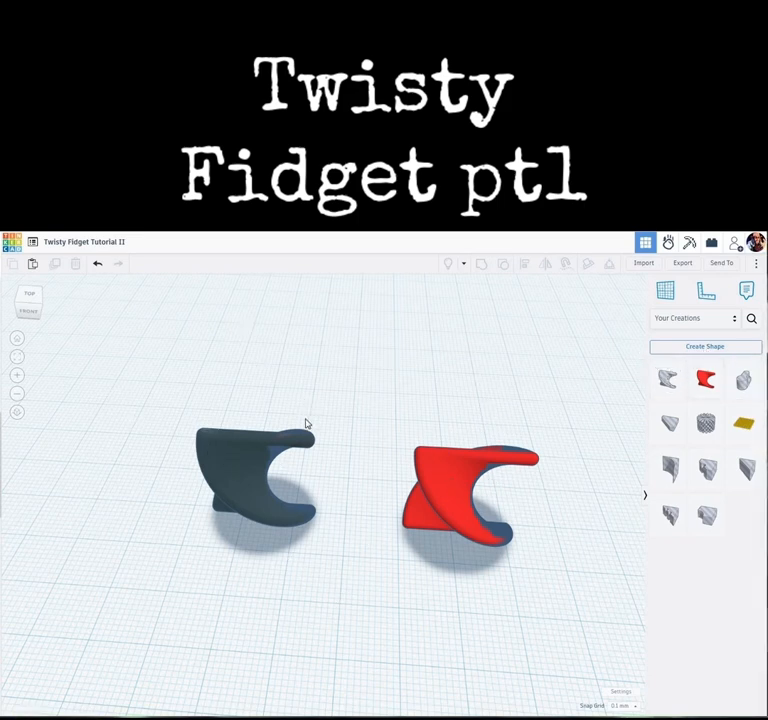
mouse_move(380, 555)
right_mouse_down()
mouse_move(383, 579)
mouse_move(376, 567)
right_mouse_up()
scroll(375, 566, "down", 2)
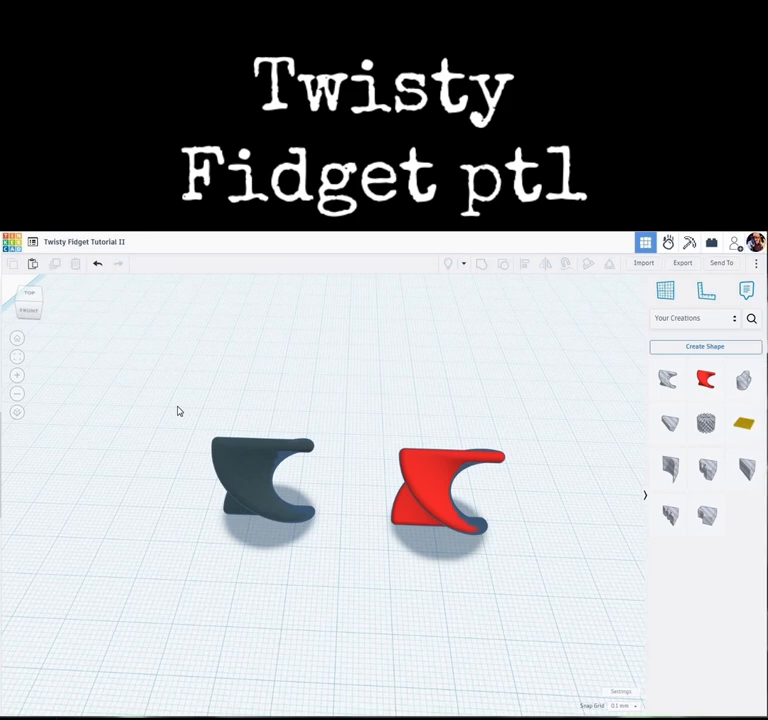
left_click_drag(177, 406, 341, 571)
left_click(266, 470)
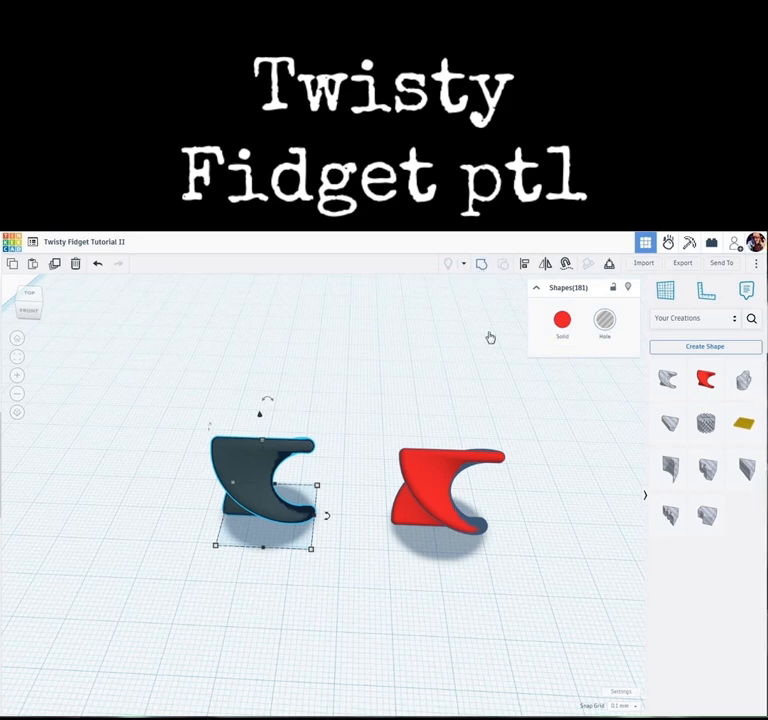
left_click(388, 410)
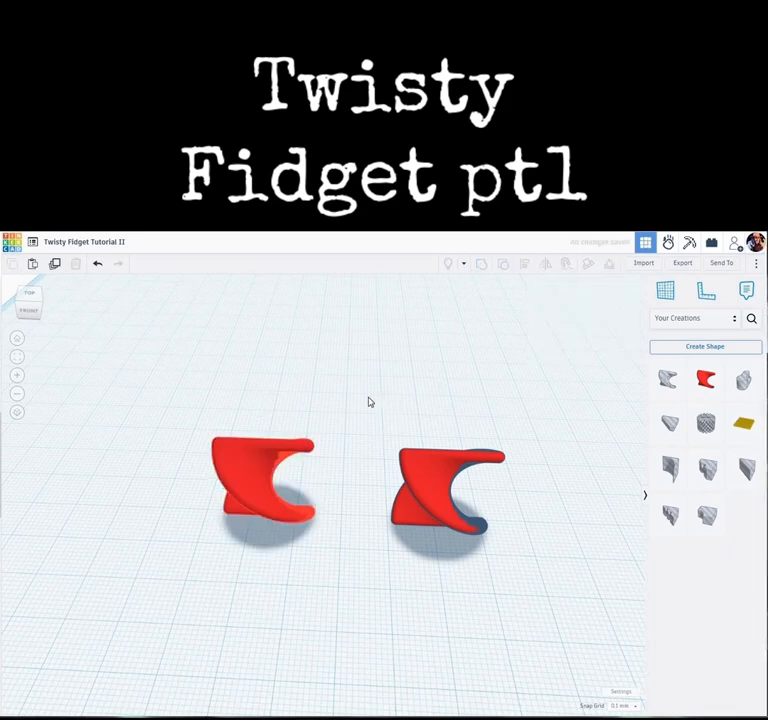
- Group all the stacked red bars into one solid twisted shape
left_click_drag(362, 400, 535, 558)
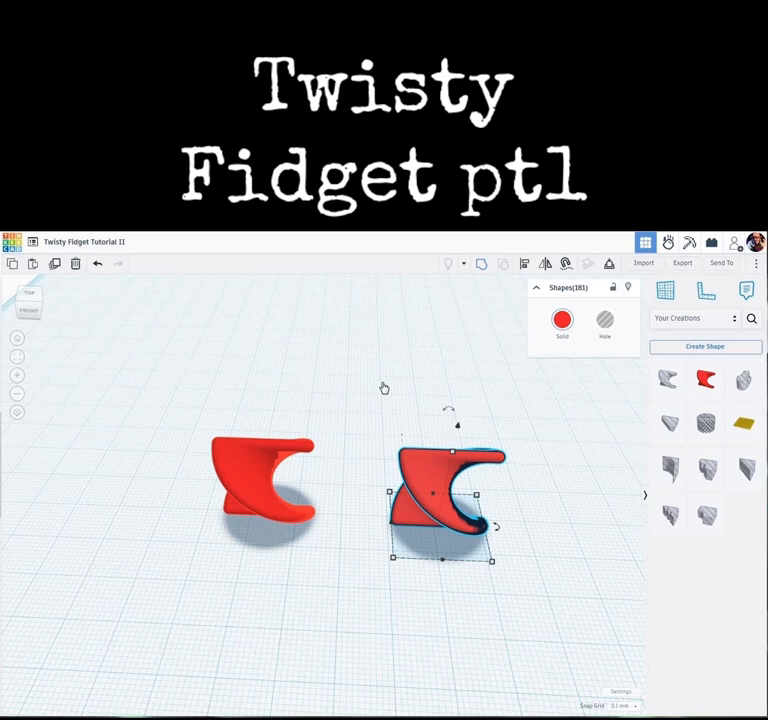
key("Delete")
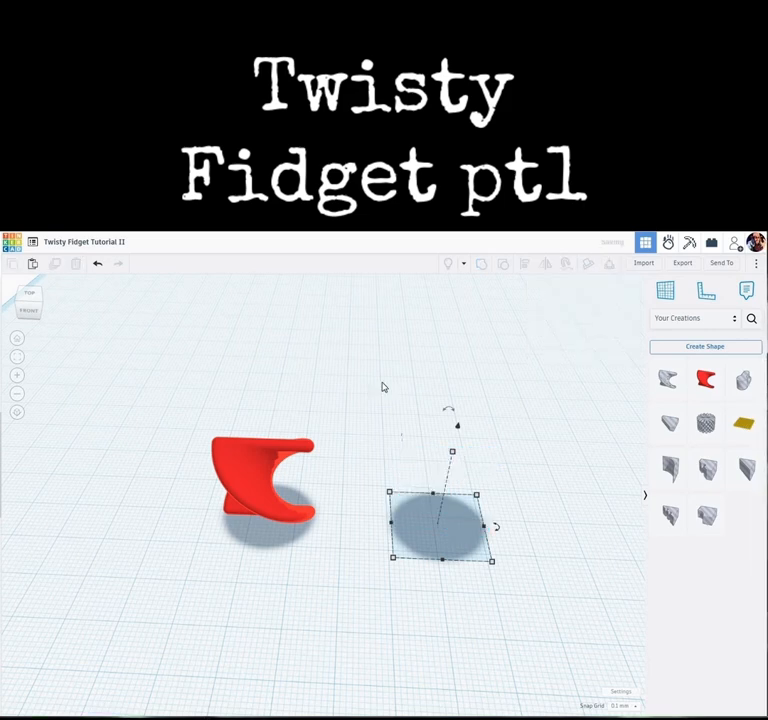
key("ctrl+z")
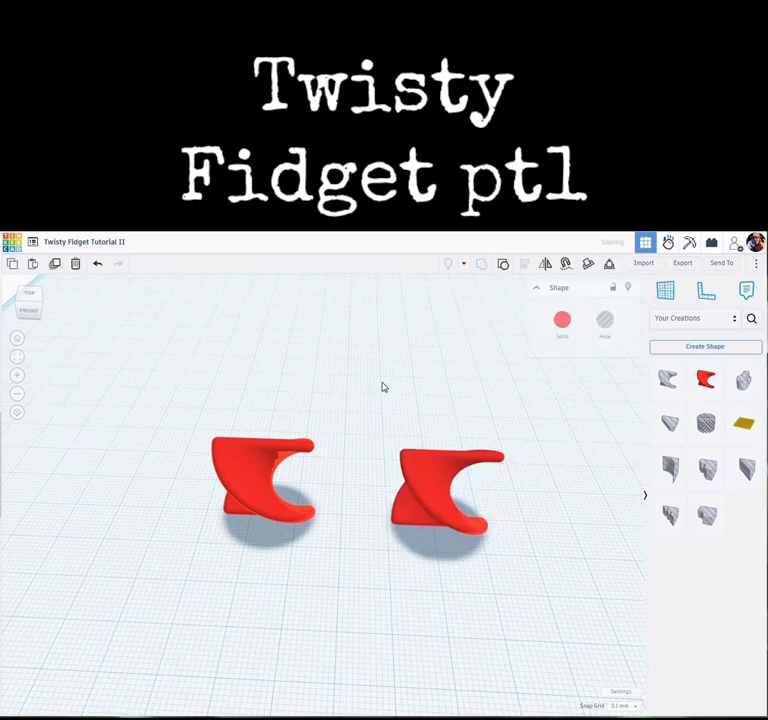
key("Delete")
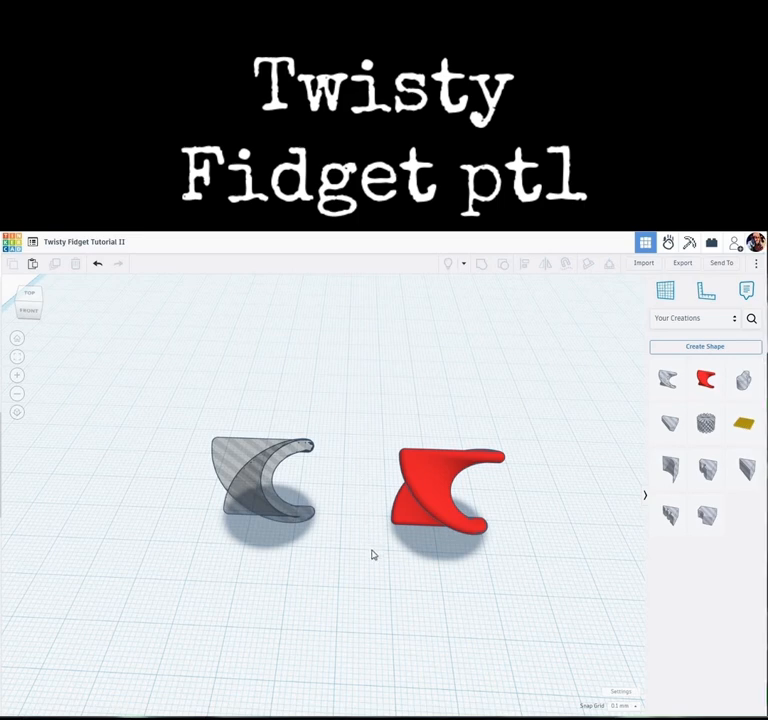
right_click_drag(364, 548, 383, 538)
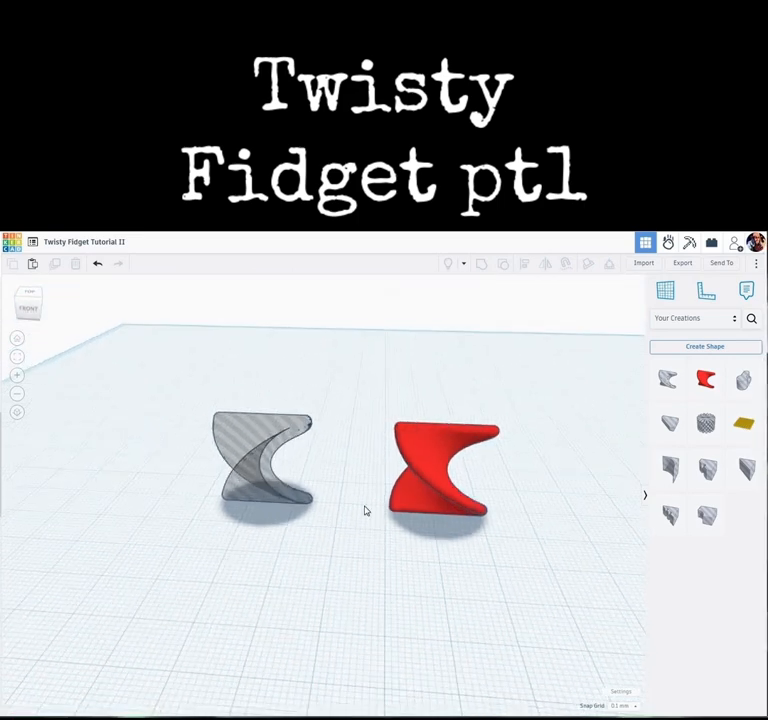
- Save the red twisted shape to Your Creations as a custom shape named "Twisty Solid"
left_click(737, 322)
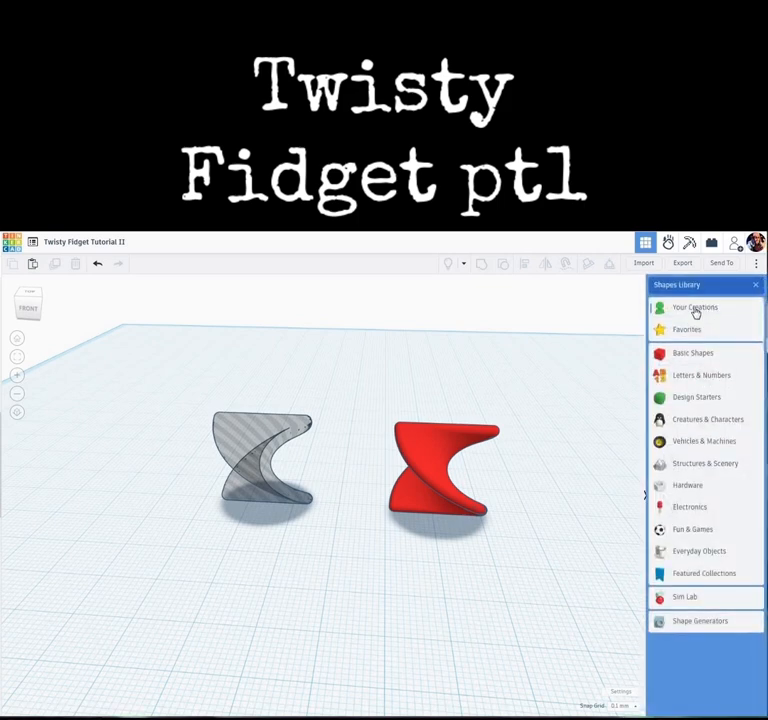
left_click(695, 310)
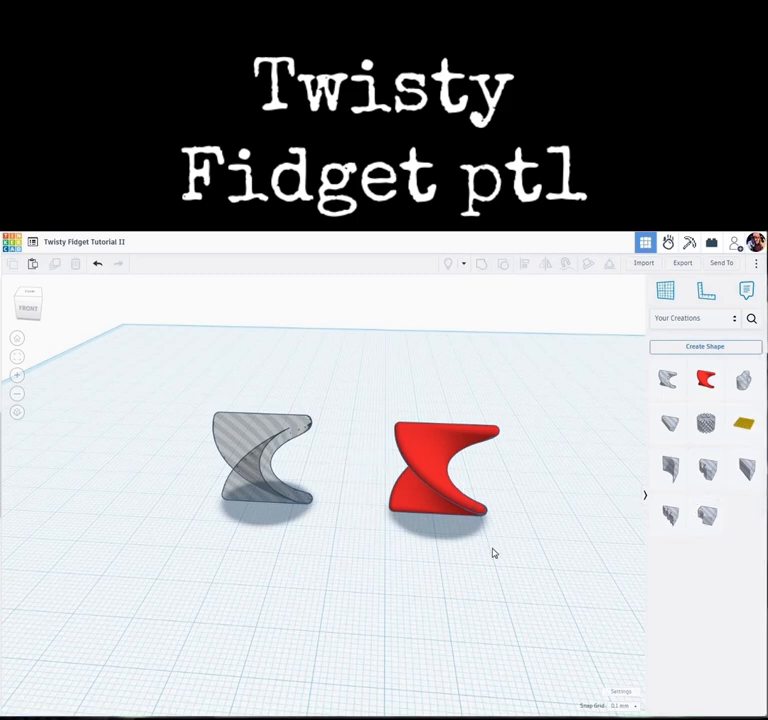
left_click(440, 453)
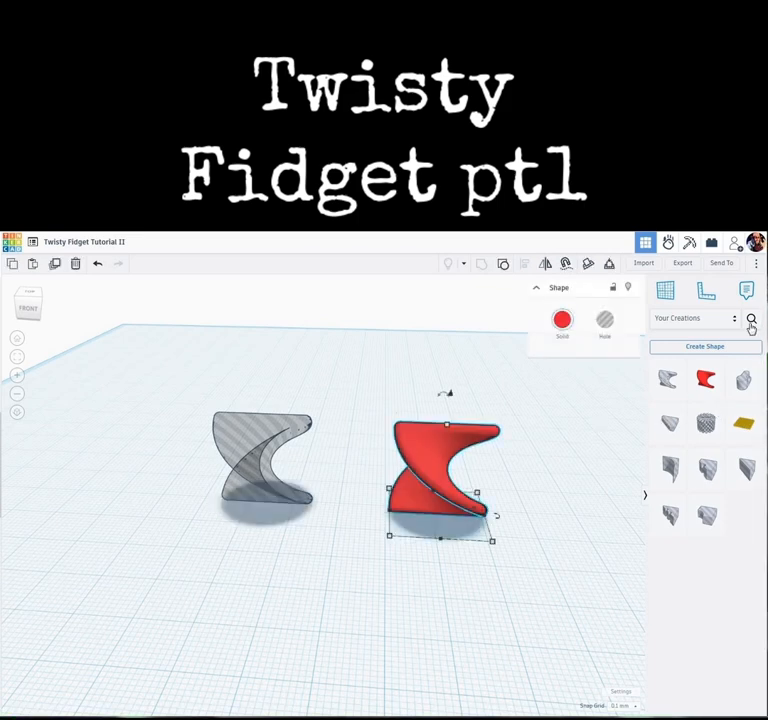
left_click(705, 347)
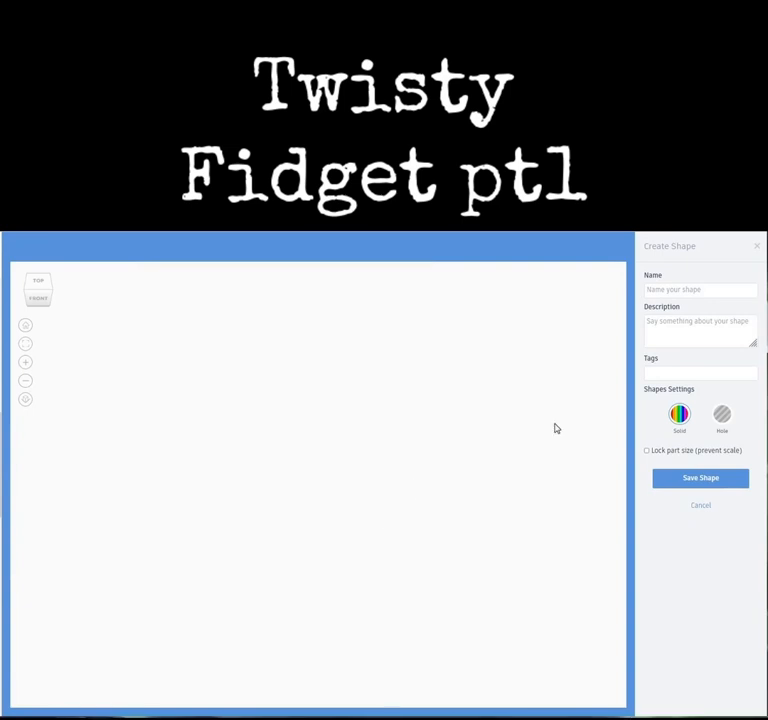
left_click(683, 290)
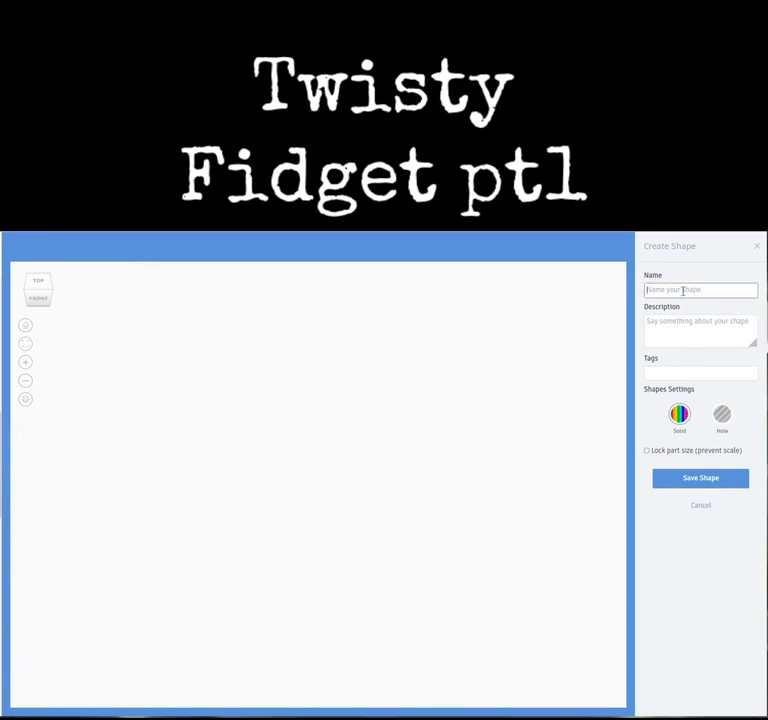
type("Twisty Solid")
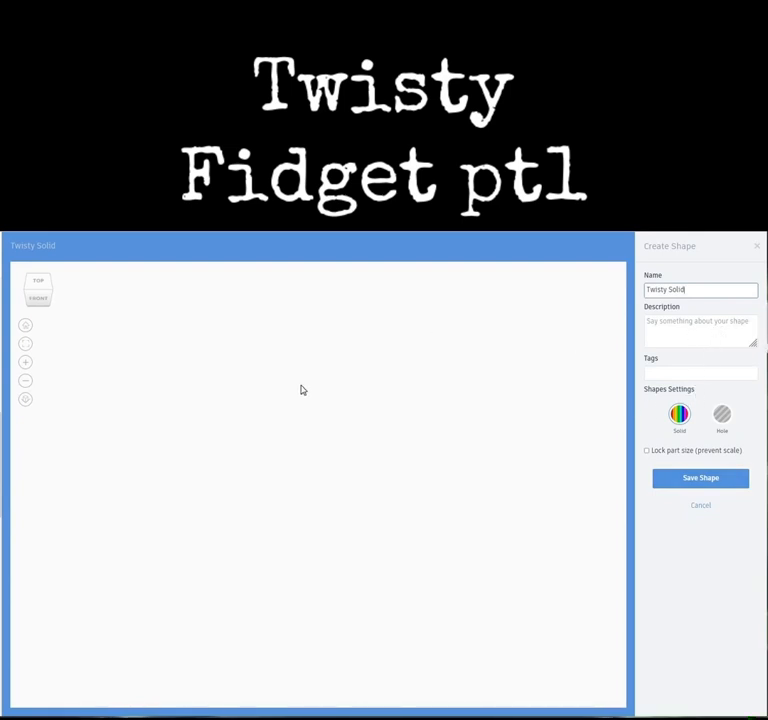
left_click(692, 486)
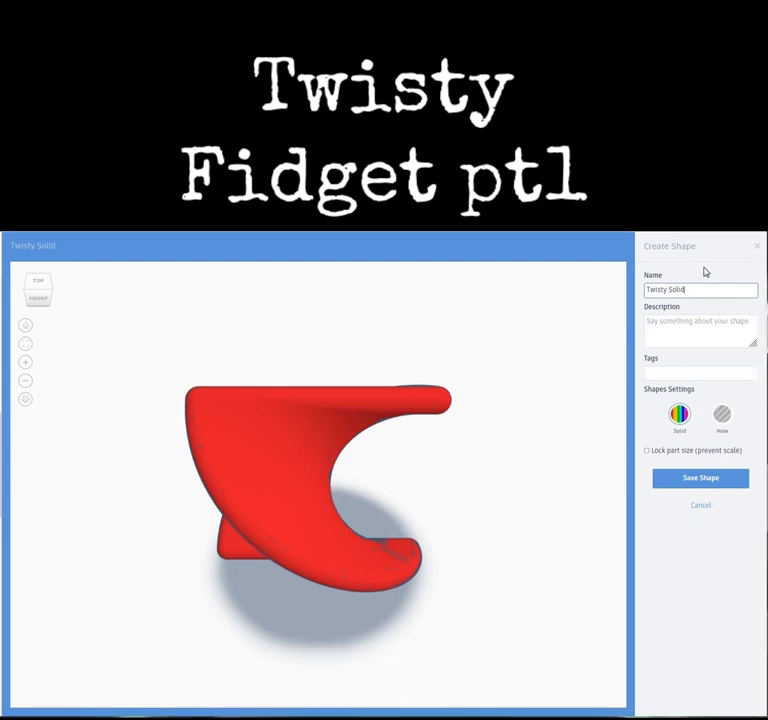
left_click(700, 478)
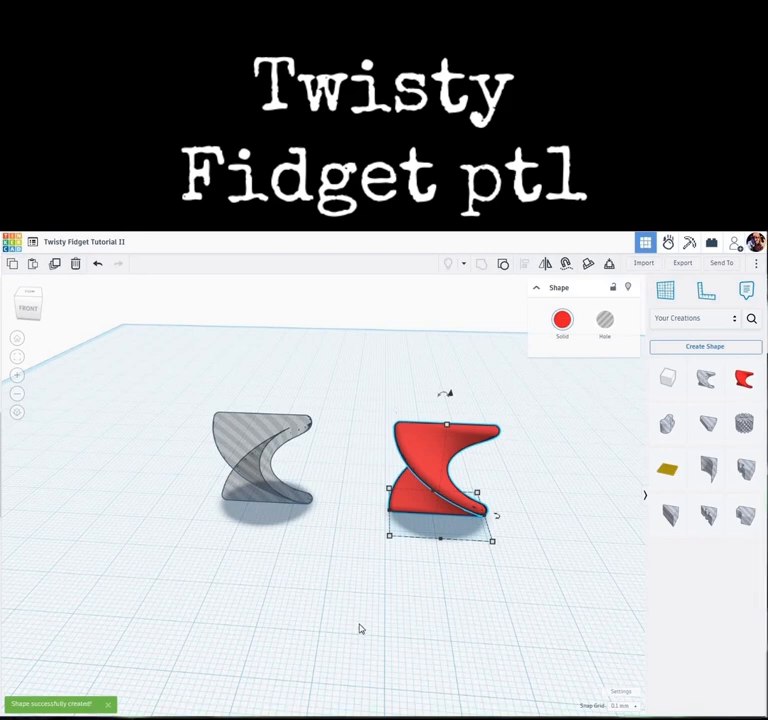
- Save the twisted hole to Your Creations as a custom shape named "Twisty Hole"
left_click(293, 372)
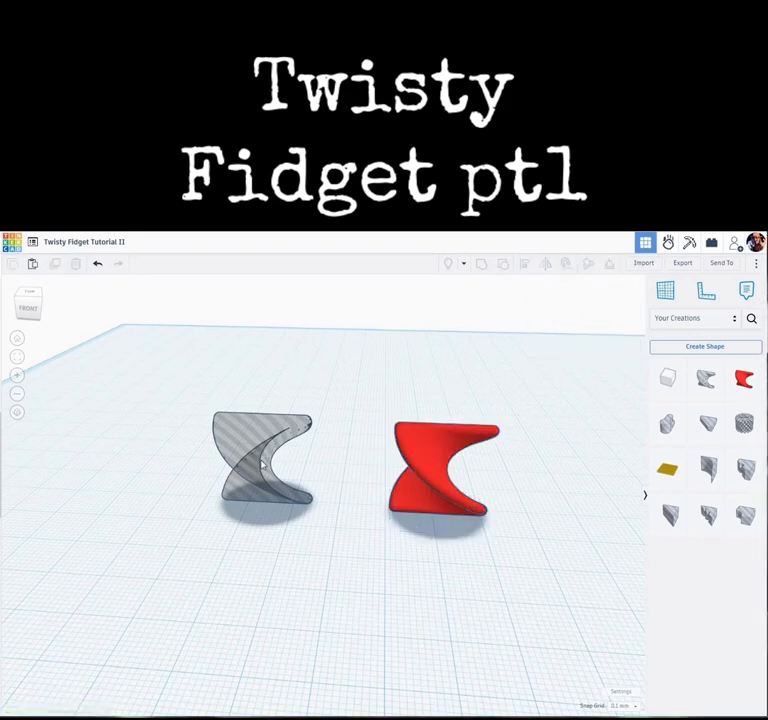
left_click(263, 464)
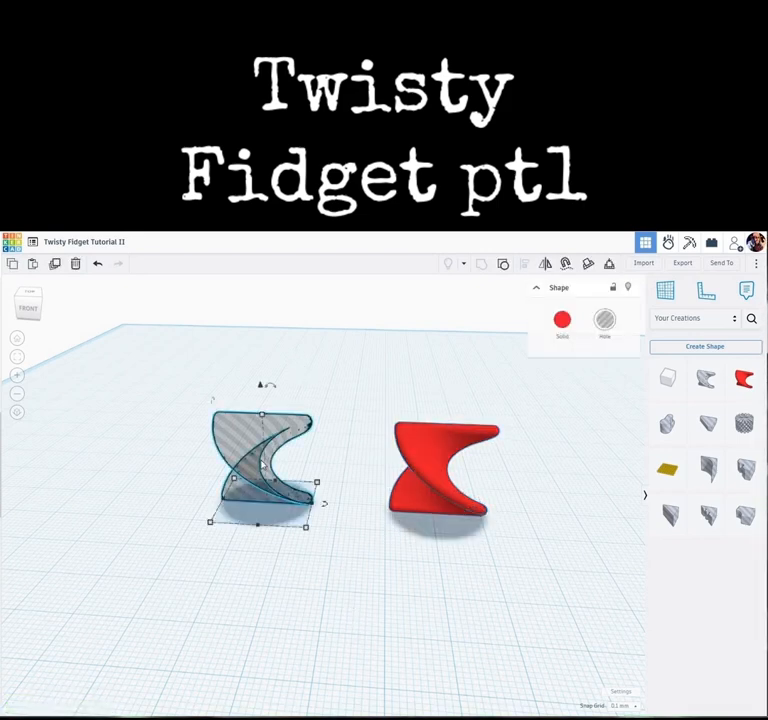
left_click(706, 347)
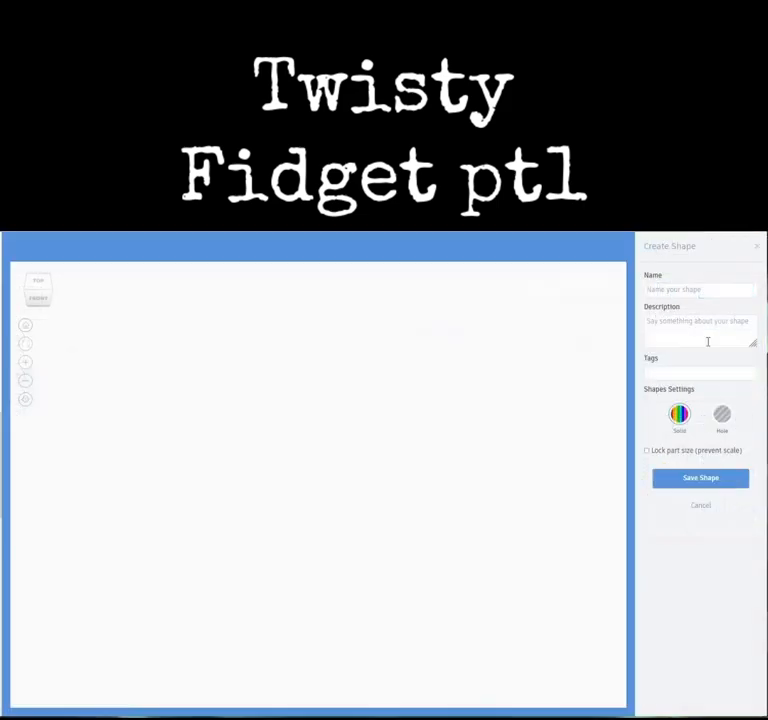
left_click(683, 290)
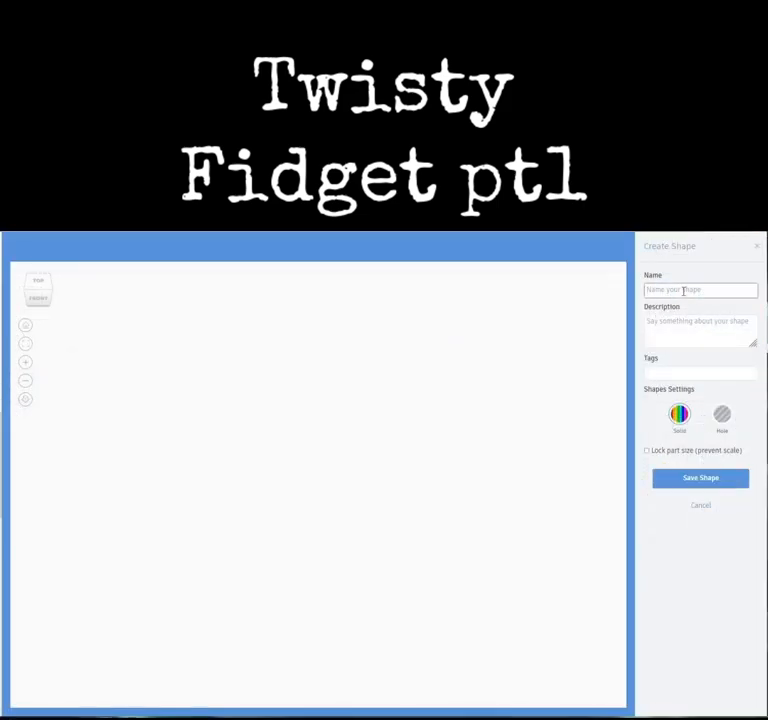
type("Twisty Hole")
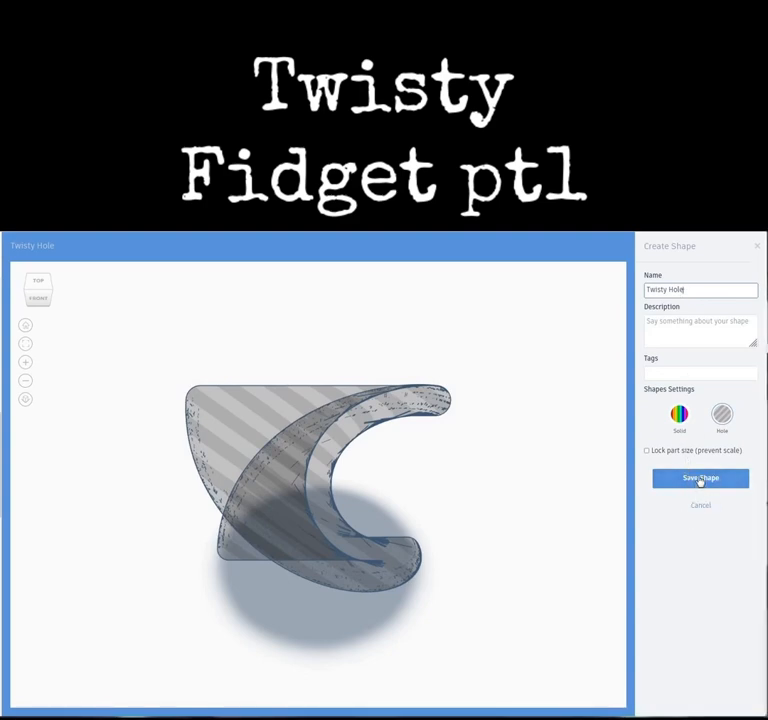
left_click(700, 479)
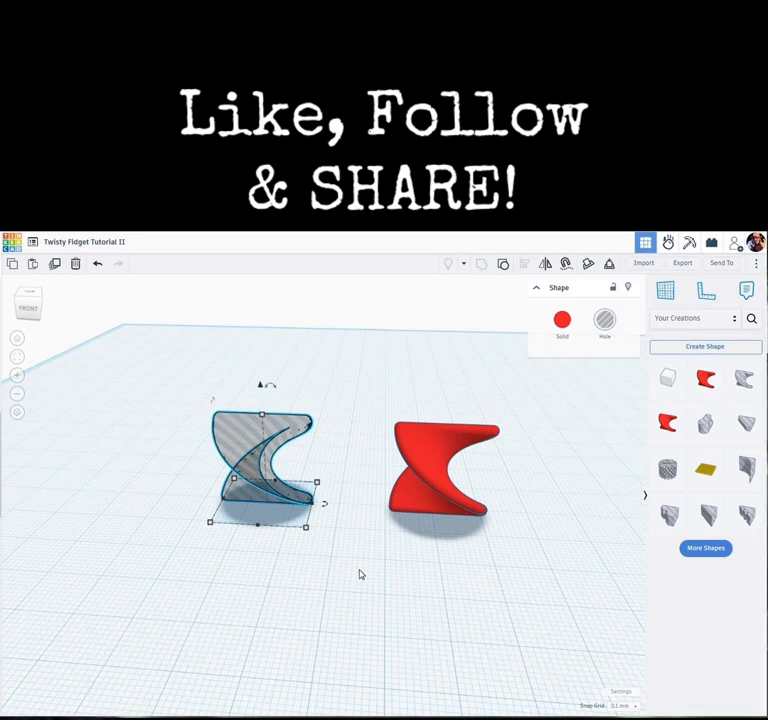
left_click(361, 584)
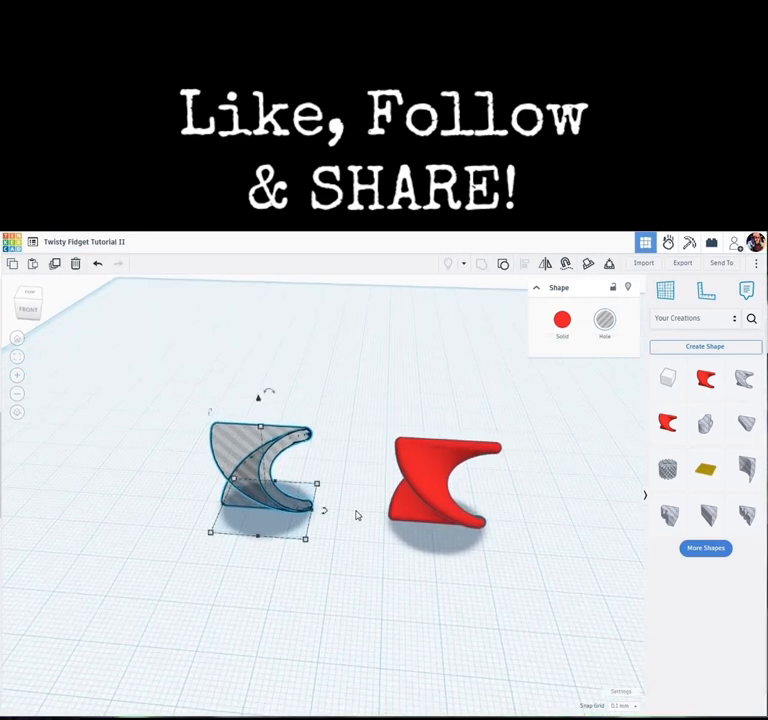
scroll(357, 512, "up", 2)
scroll(355, 513, "down", 2)
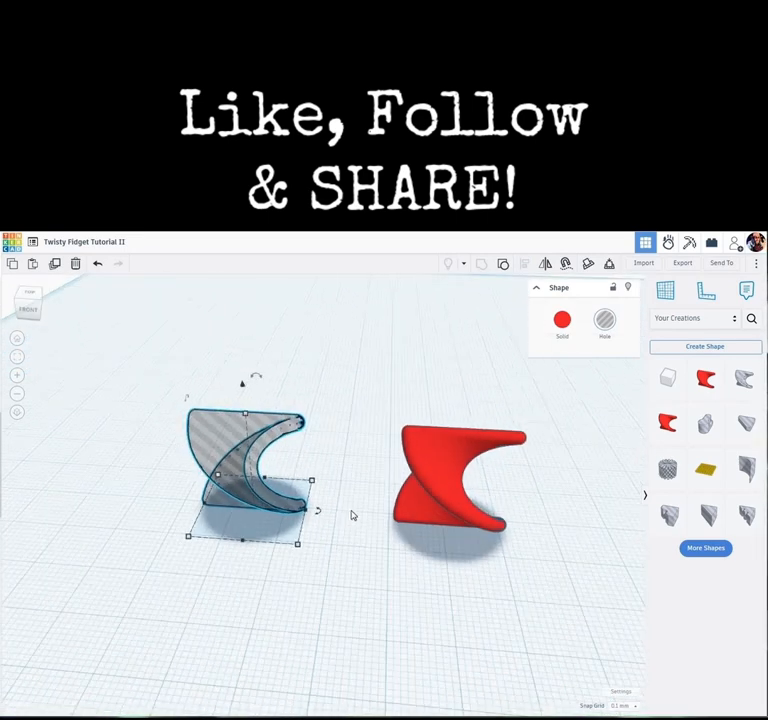
right_click_drag(358, 546, 362, 543)
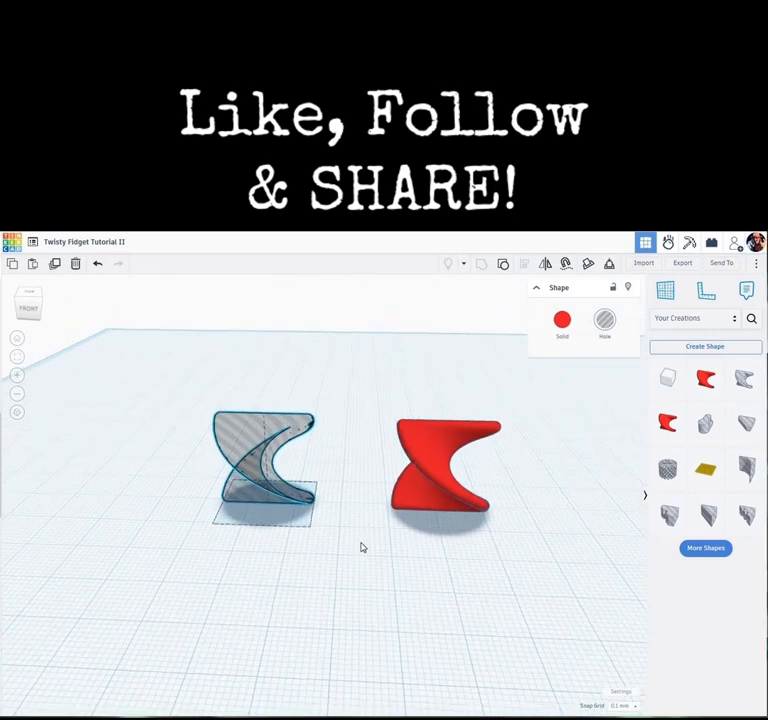
scroll(406, 475, "up", 3)
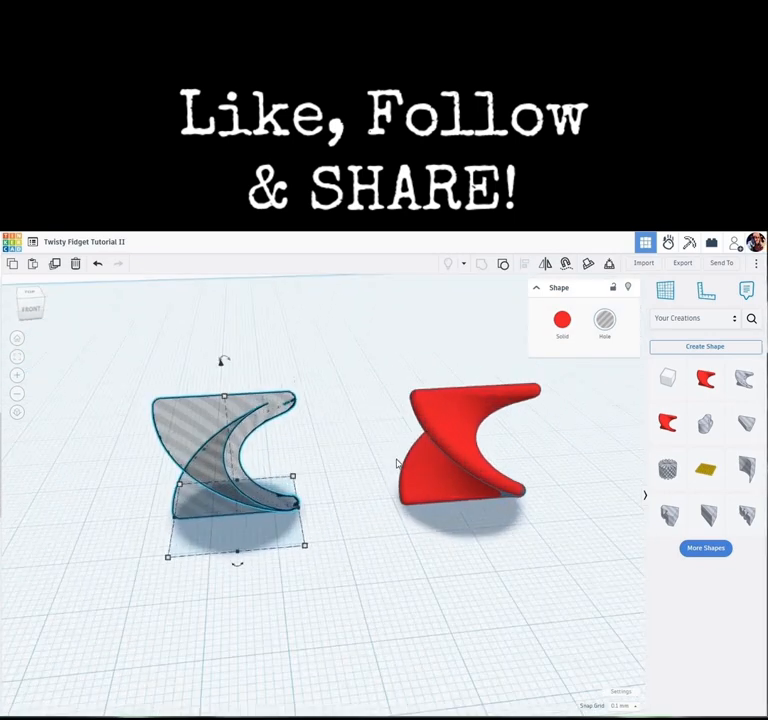
scroll(395, 462, "up", 5)
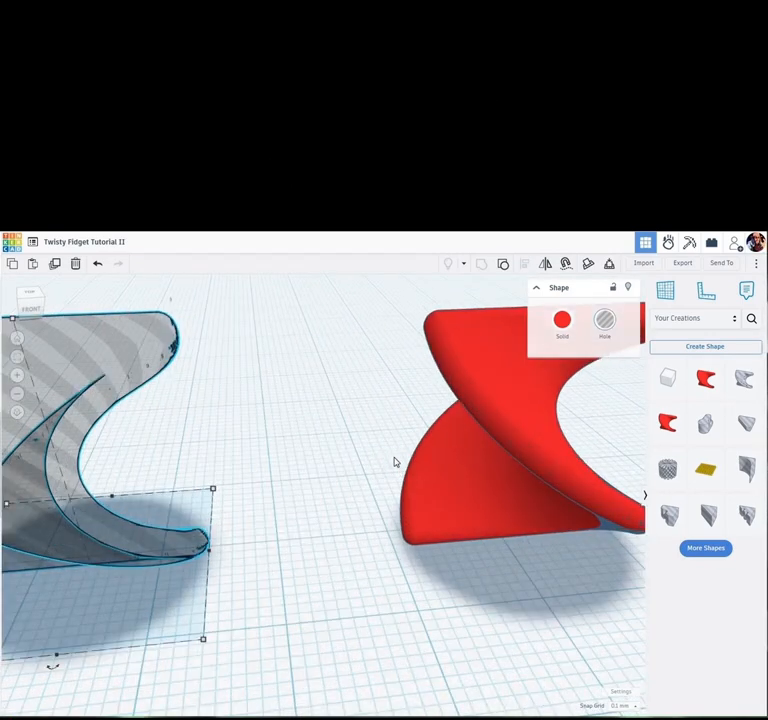